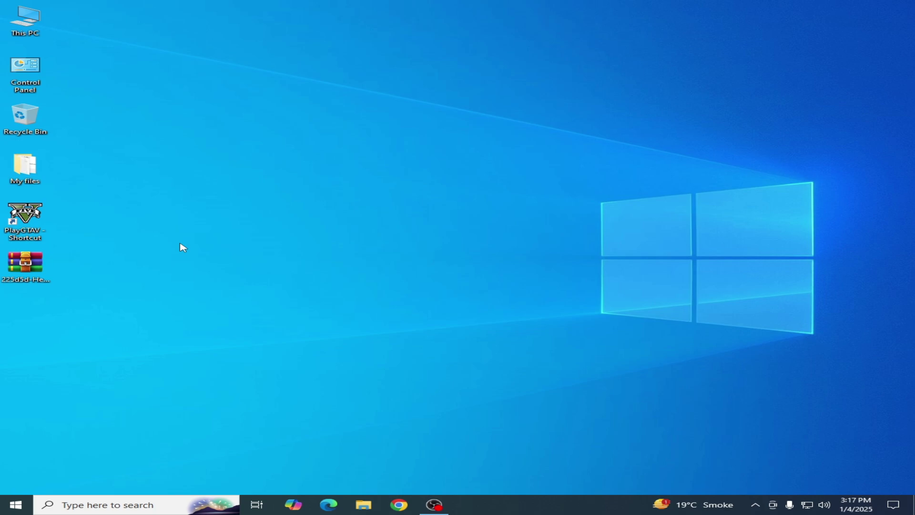
- Open the GTA V install folder from the PlayGTAV desktop shortcut's file location
right_click(31, 215)
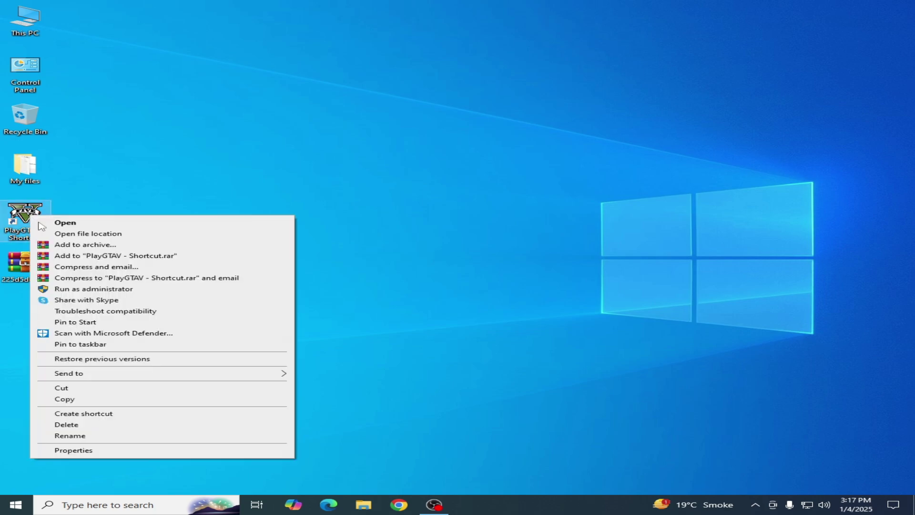
click(90, 233)
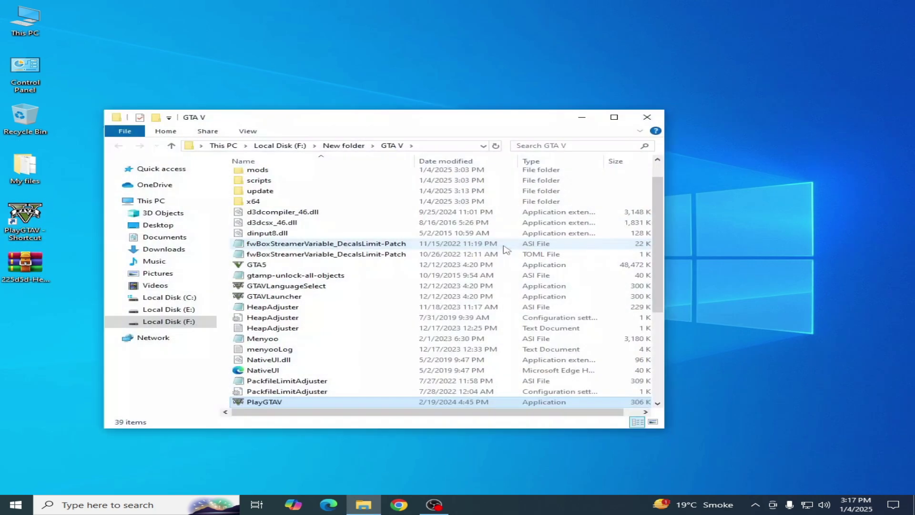
scroll(691, 215, up, 2)
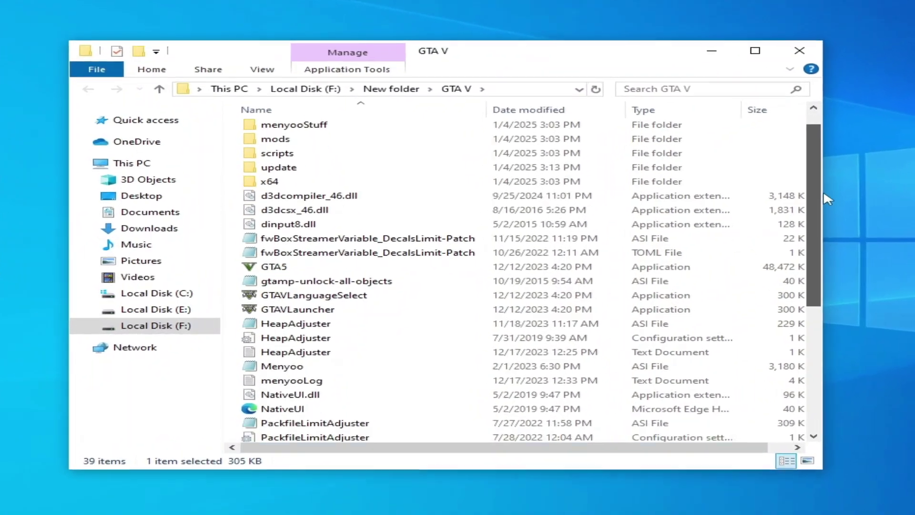
scroll(828, 199, down, 2)
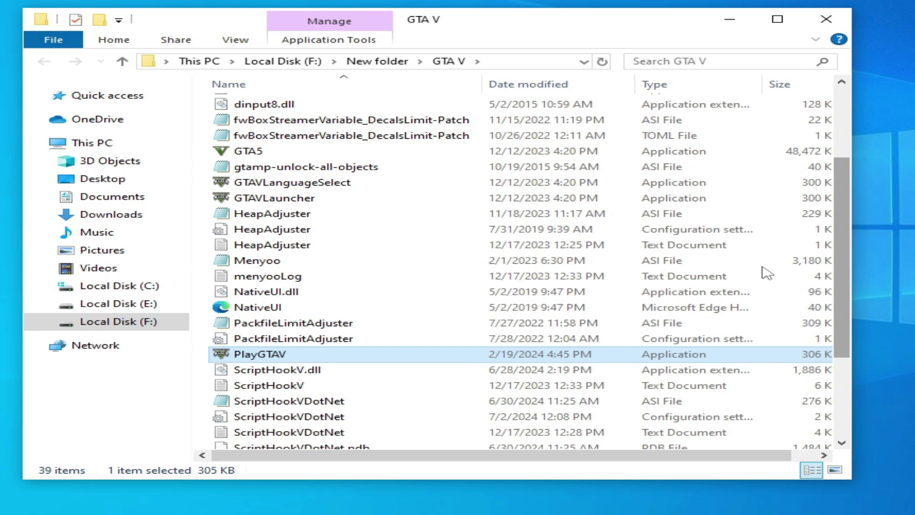
- View the HeapAdjuster configuration in Notepad, confirming HEAP_SIZE = 750, then close it
click(294, 233)
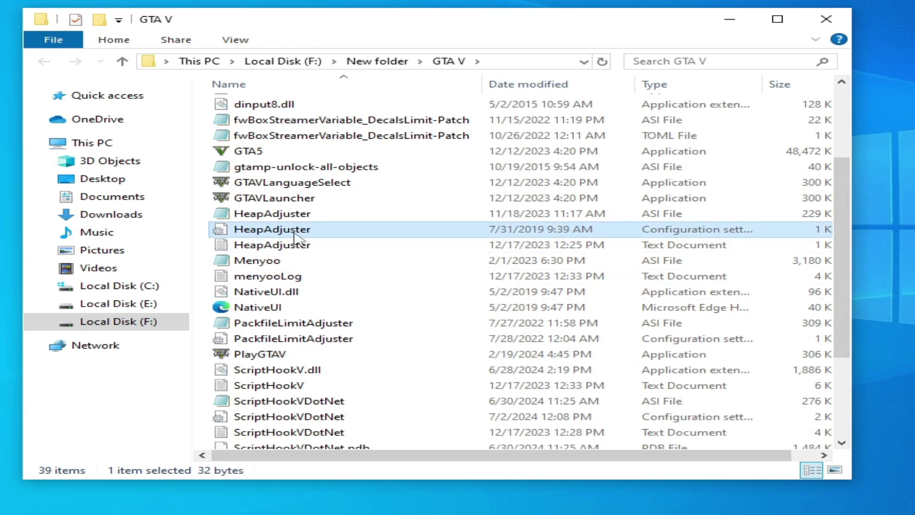
right_click(294, 233)
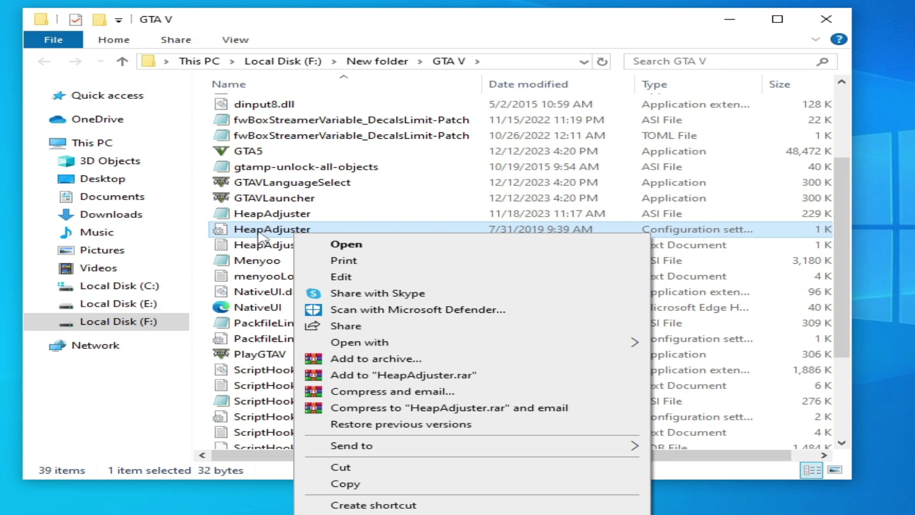
mouse_move(542, 343)
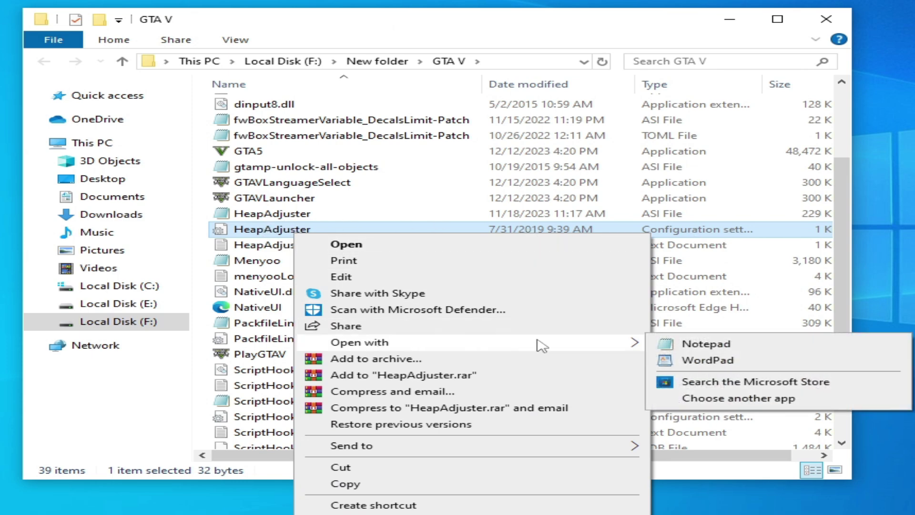
click(681, 343)
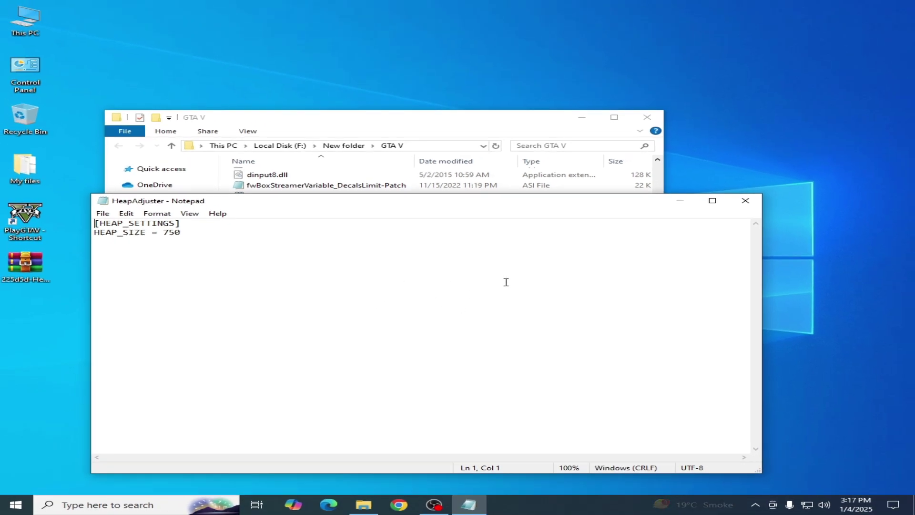
click(745, 201)
- Extract the HeapAdjuster archive into its own folder and open that folder
drag(26, 267, 51, 363)
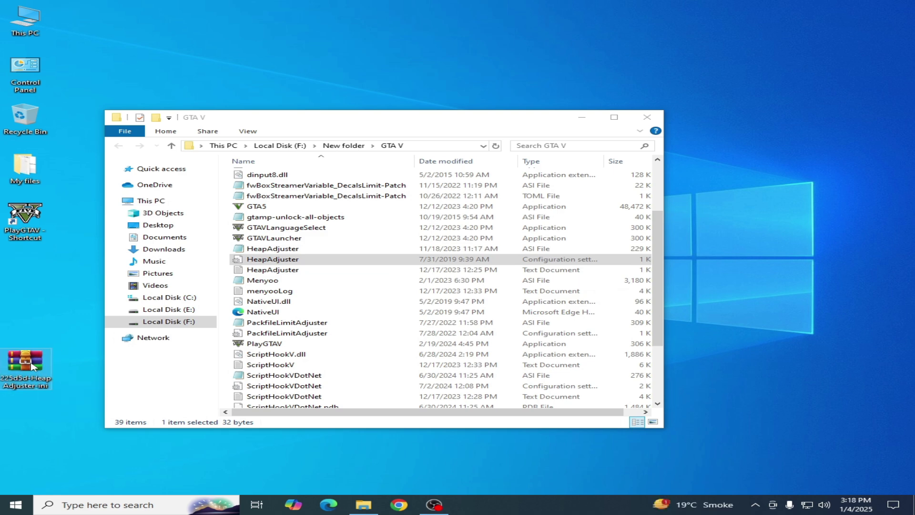
right_click(32, 366)
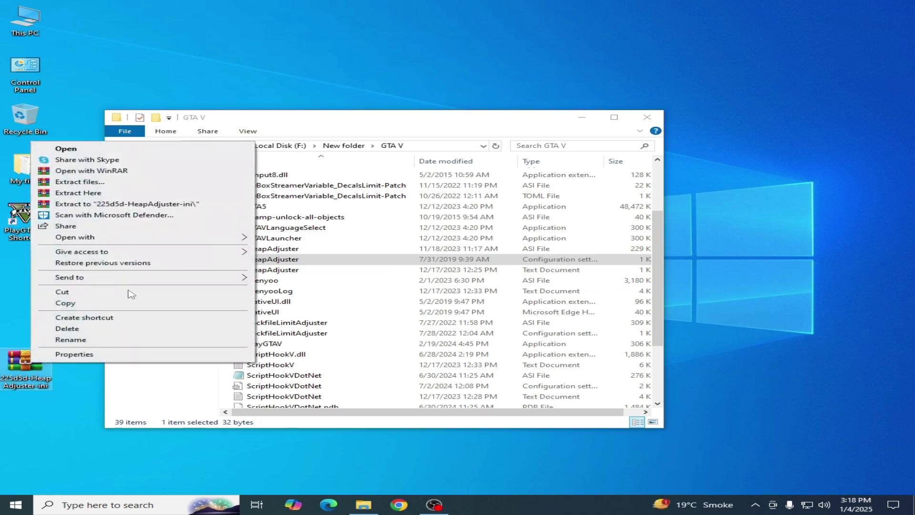
click(98, 205)
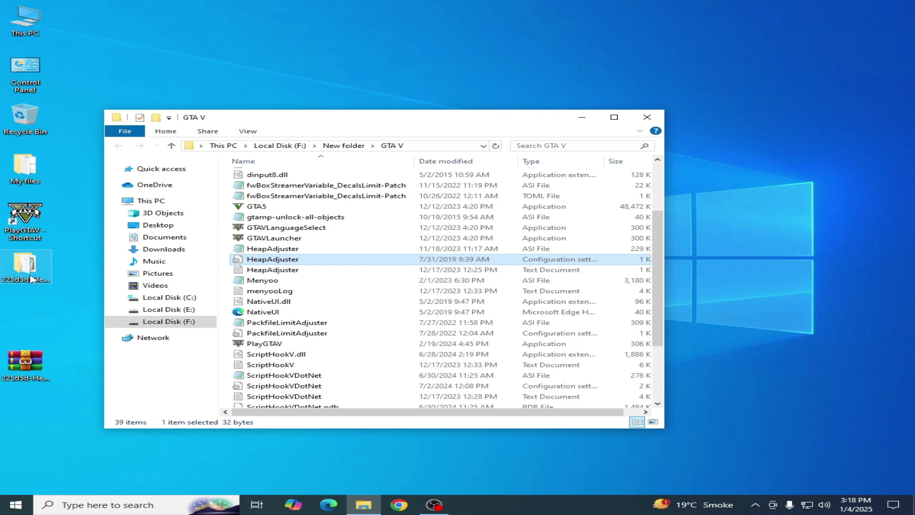
double_click(24, 263)
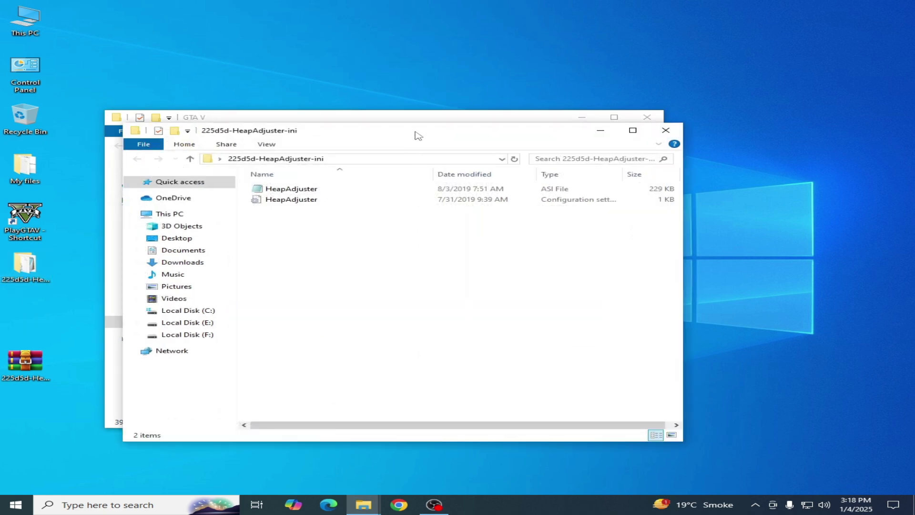
drag(418, 136, 657, 291)
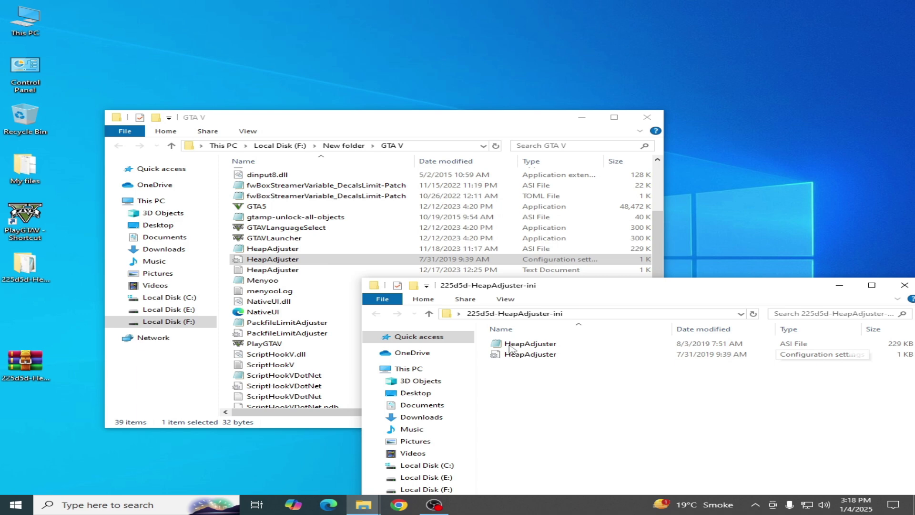
- Copy both extracted HeapAdjuster files into the GTA V folder, replacing the existing ones
drag(504, 367, 532, 349)
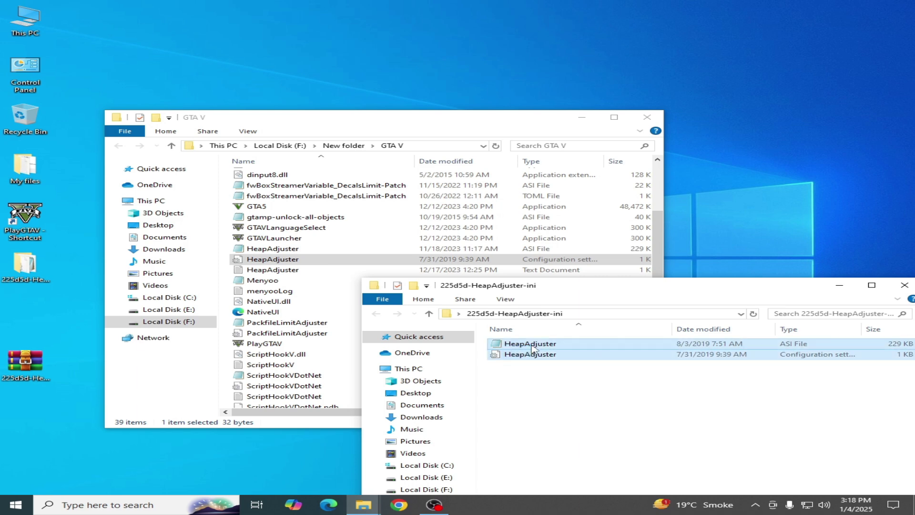
right_click(531, 344)
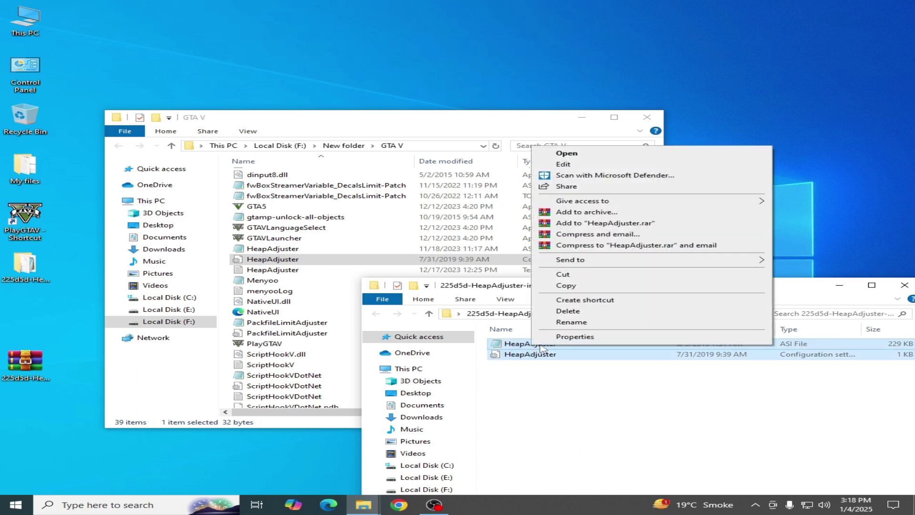
click(566, 285)
click(228, 358)
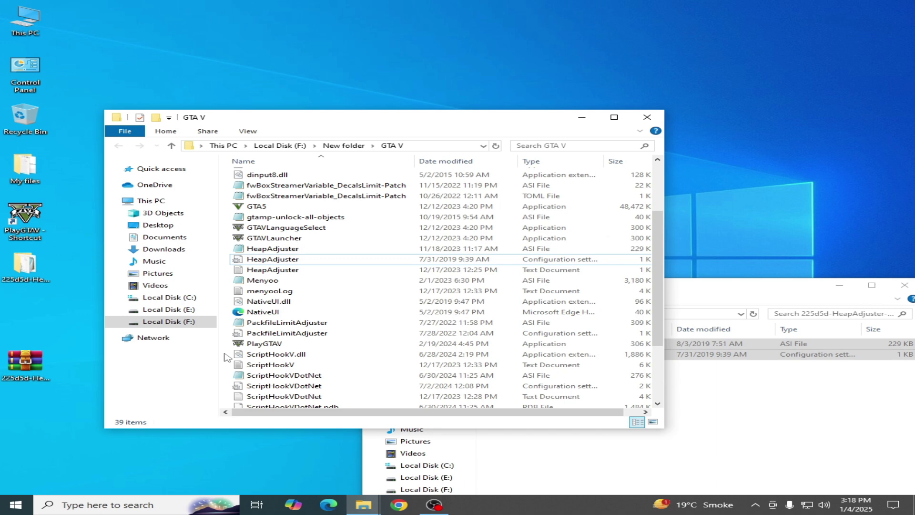
right_click(228, 367)
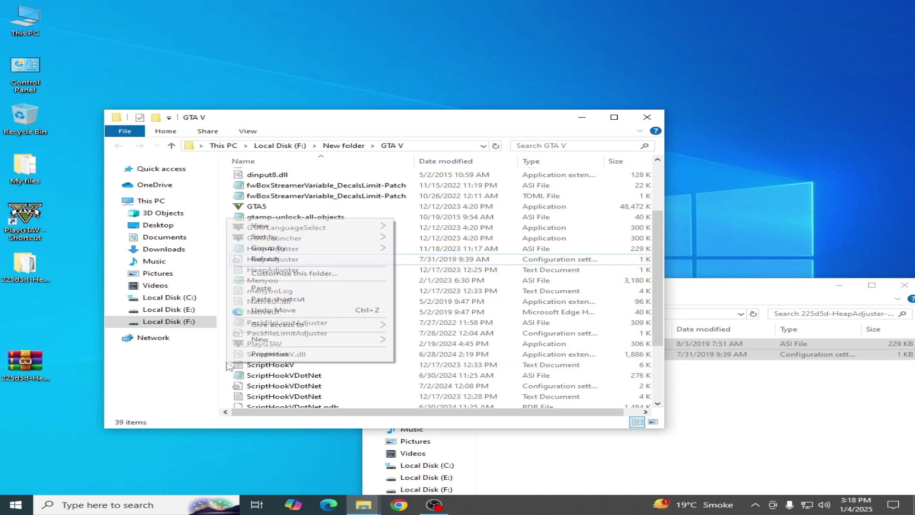
click(292, 290)
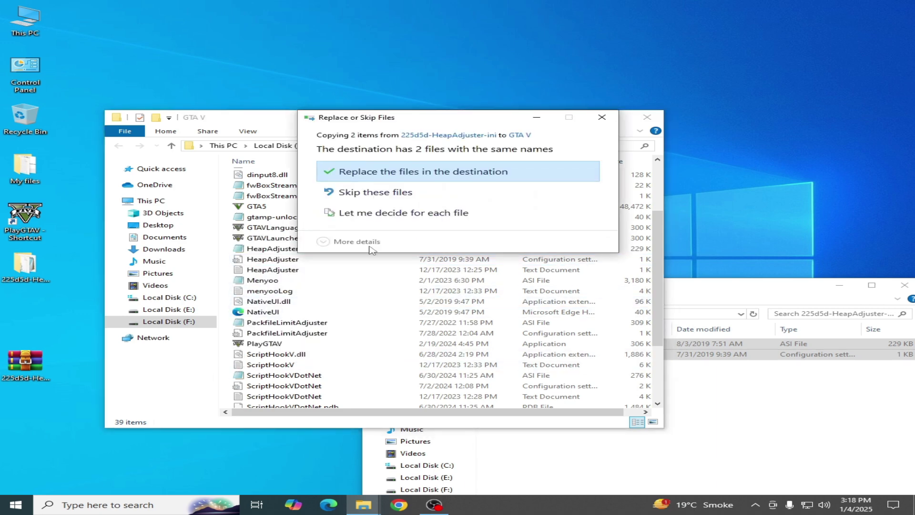
click(372, 171)
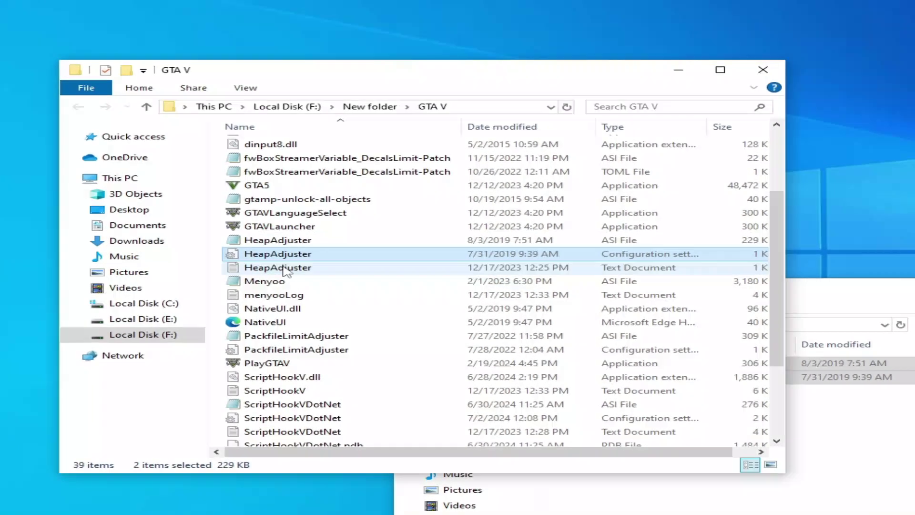
- Open the HeapAdjuster configuration file in Notepad
click(529, 260)
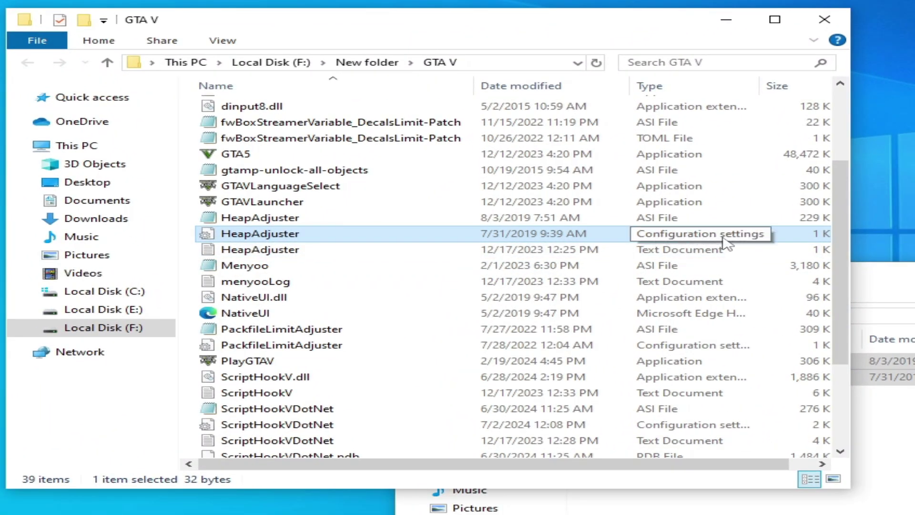
right_click(270, 236)
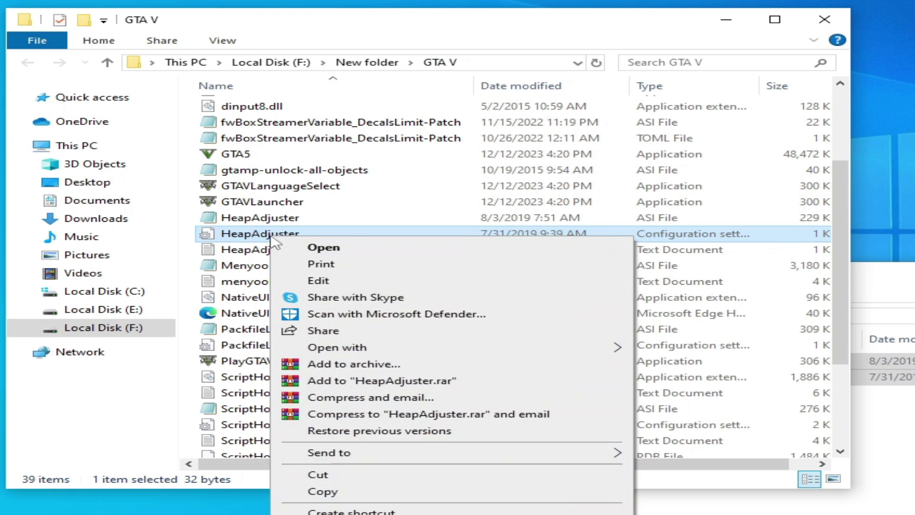
mouse_move(396, 350)
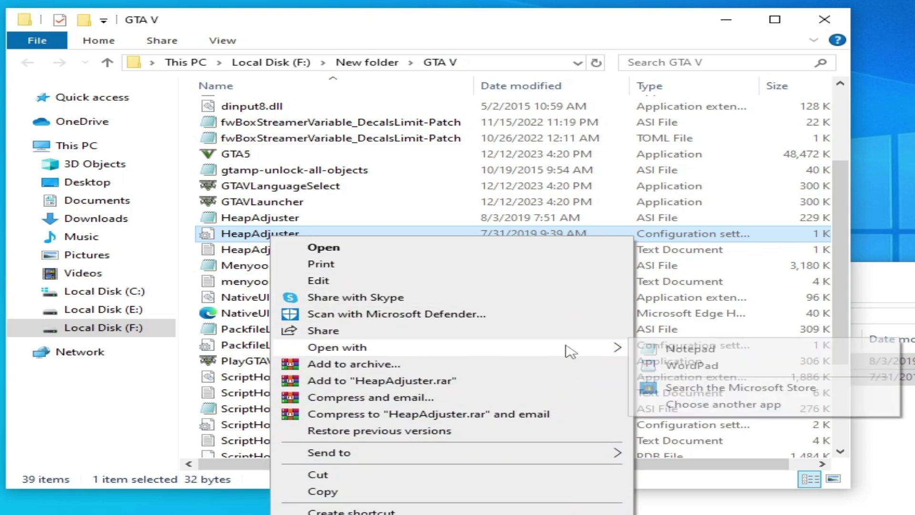
click(675, 347)
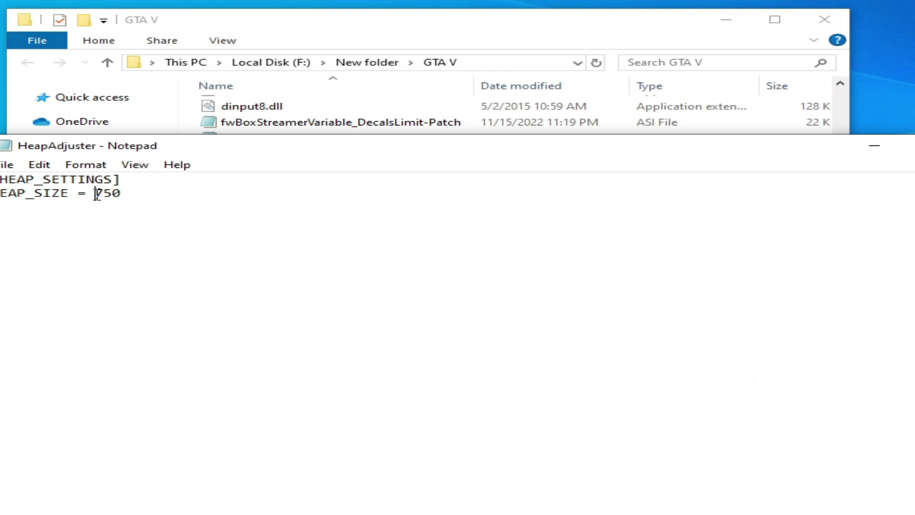
- Change HEAP_SIZE from 750 to 1200, save the file and close Notepad
drag(97, 194, 131, 195)
text(1200)
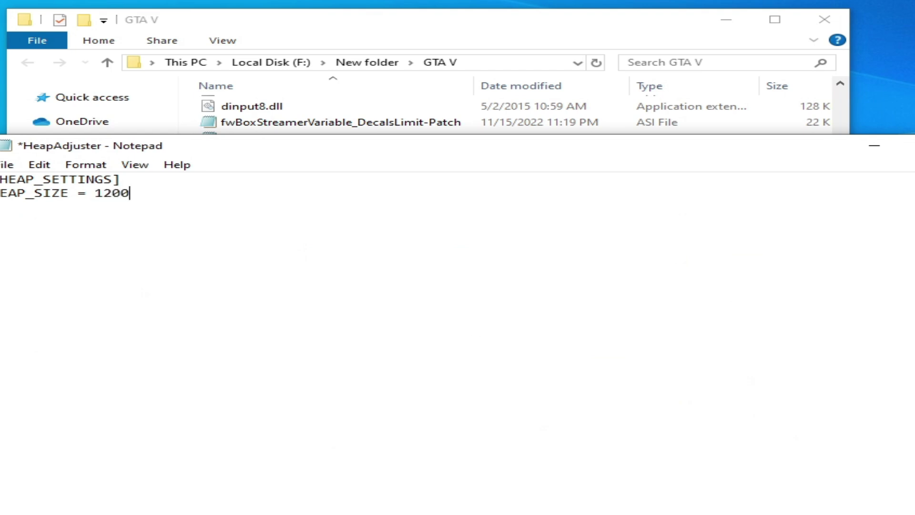
click(10, 166)
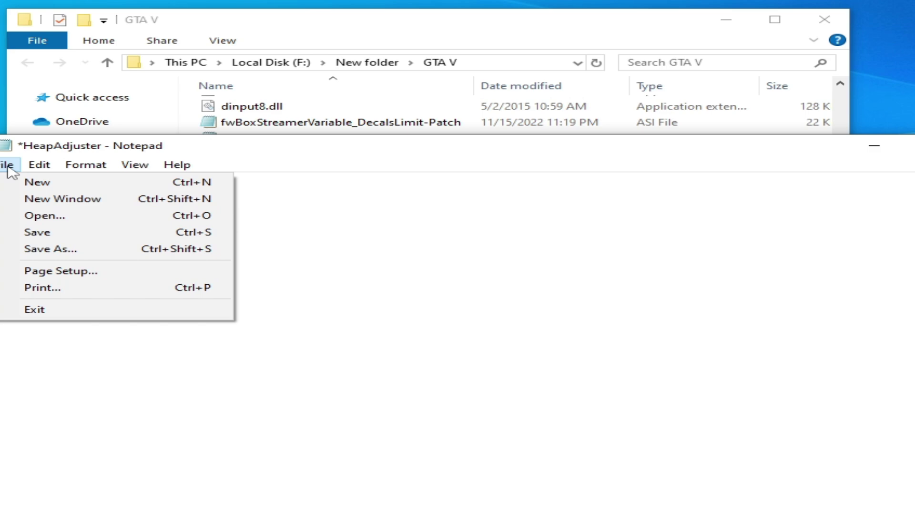
click(23, 232)
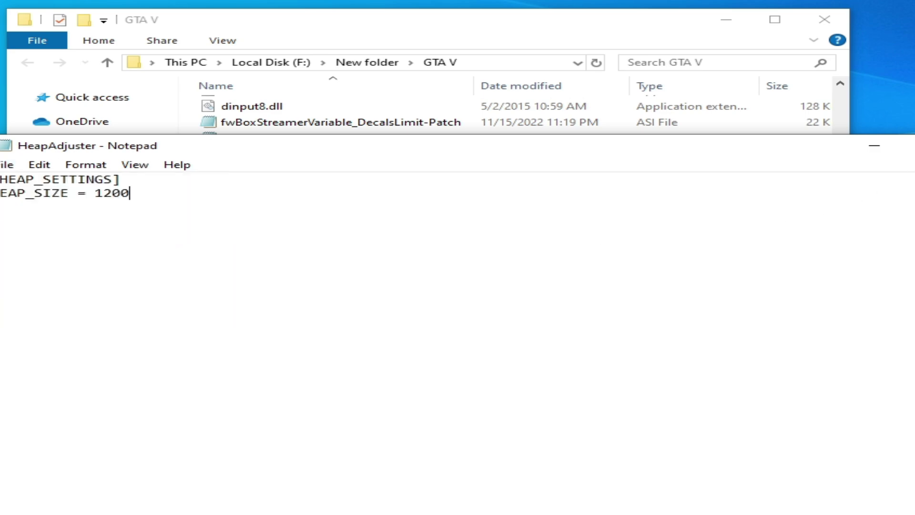
key(alt+F4)
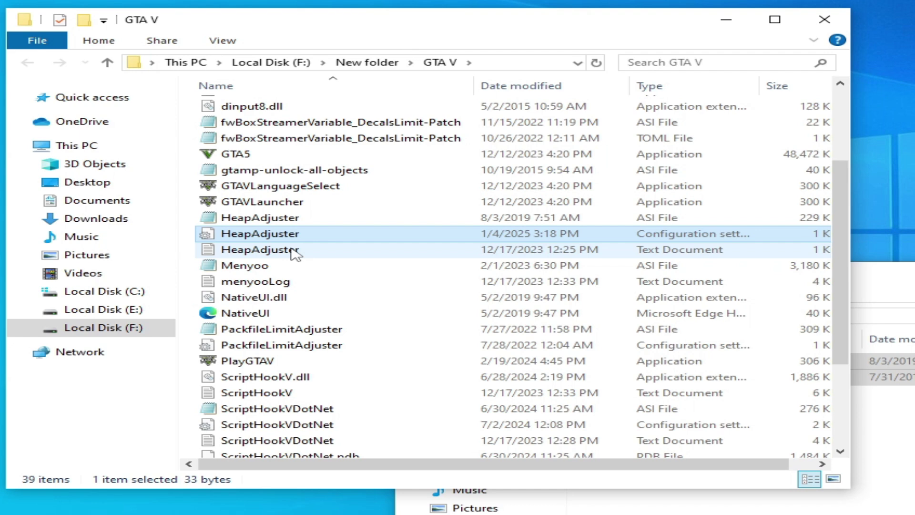
- Open the HeapAdjuster text document in Notepad
right_click(281, 249)
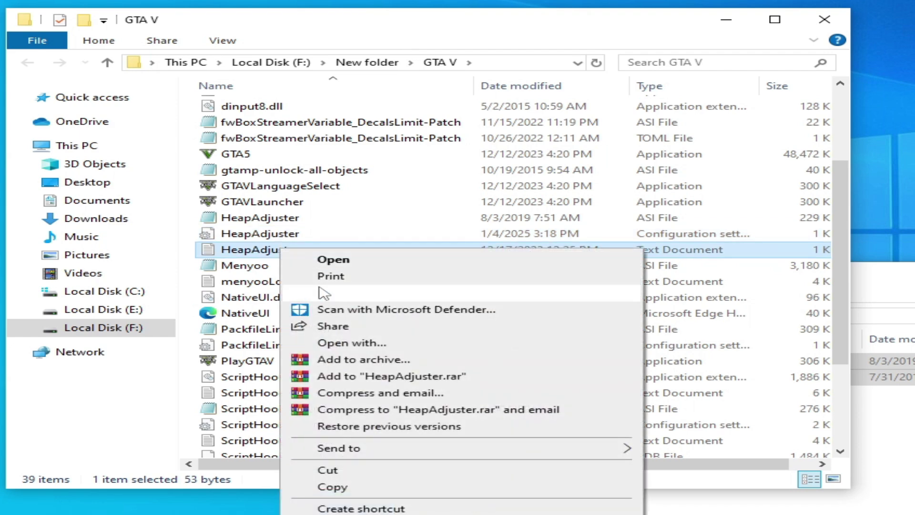
click(359, 343)
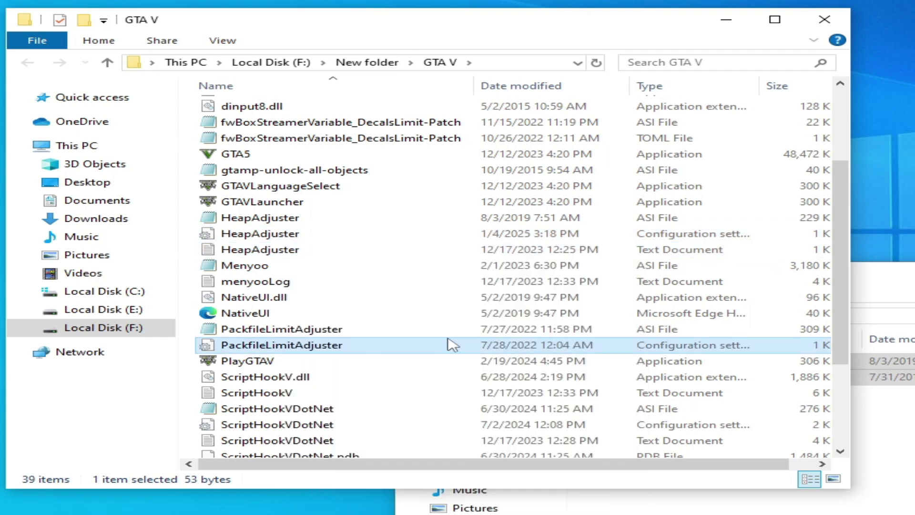
click(566, 308)
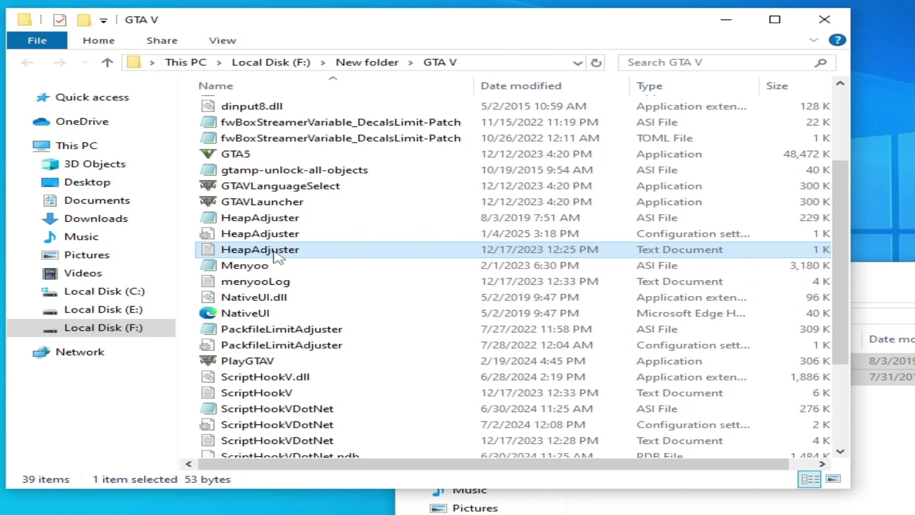
right_click(278, 256)
click(317, 264)
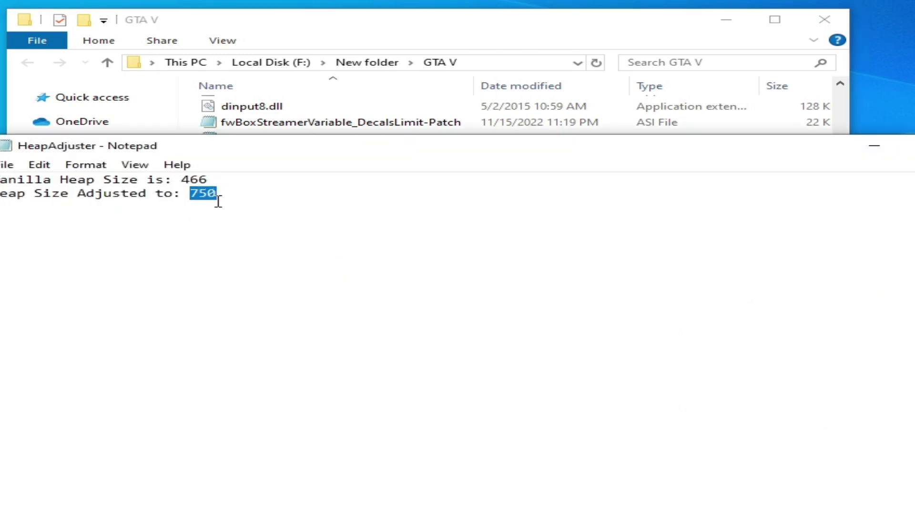
- Change the adjusted heap size from 750 to 1200 and save the file
text(12000)
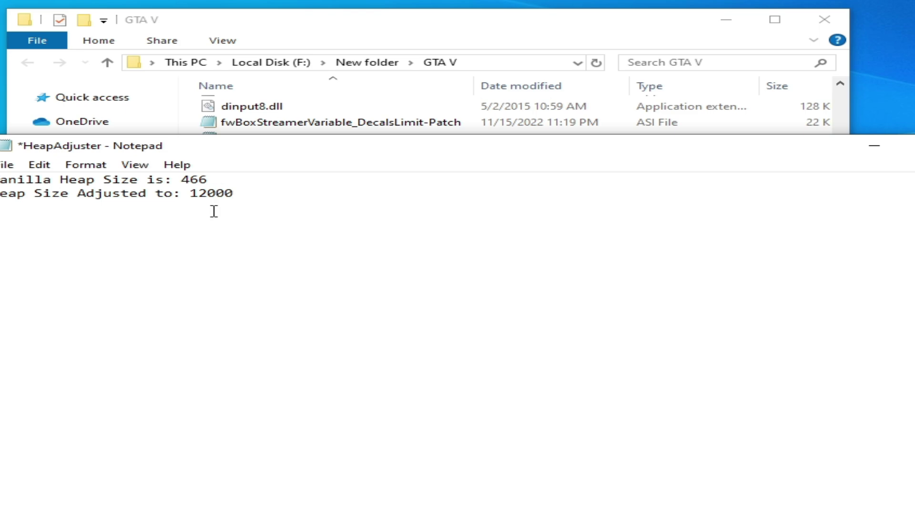
key(BackSpace)
click(6, 164)
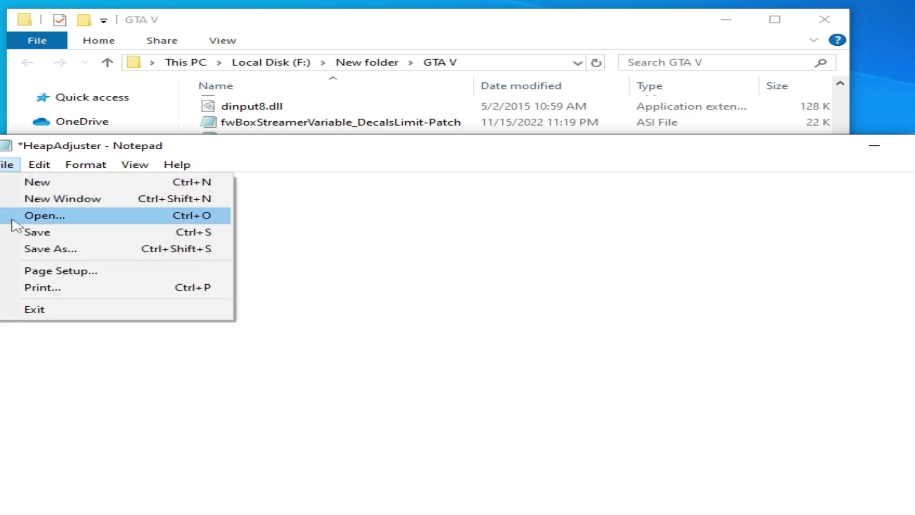
click(19, 230)
- Close Notepad, the GTA V folder and the 225d5d-HeapAdjuster-ini folder windows
click(893, 163)
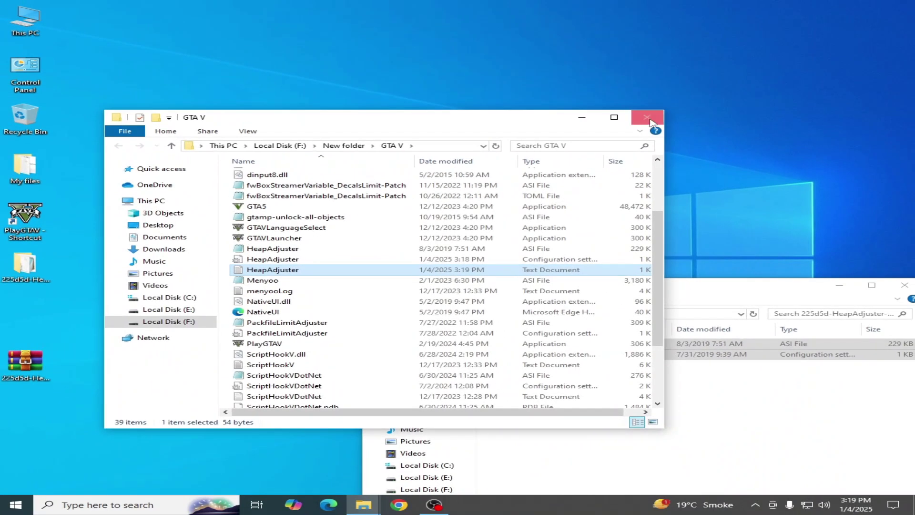
click(647, 118)
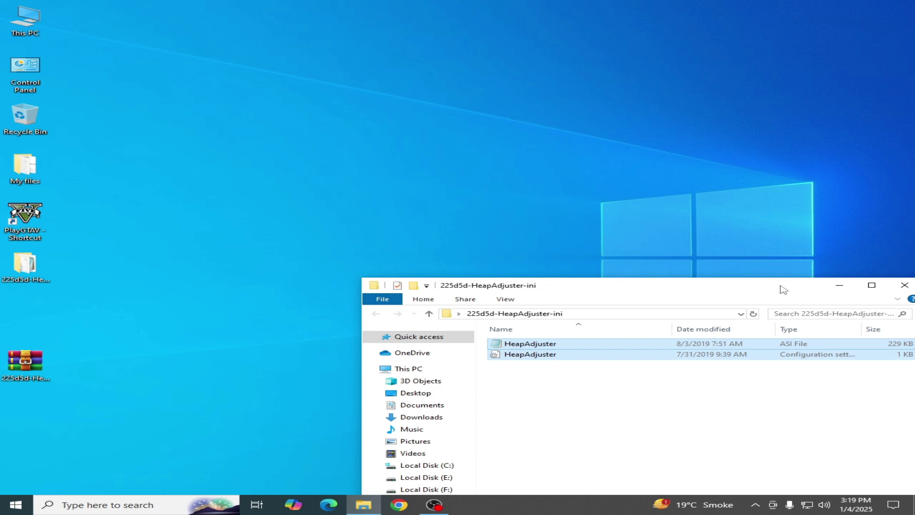
drag(784, 289, 590, 222)
click(705, 220)
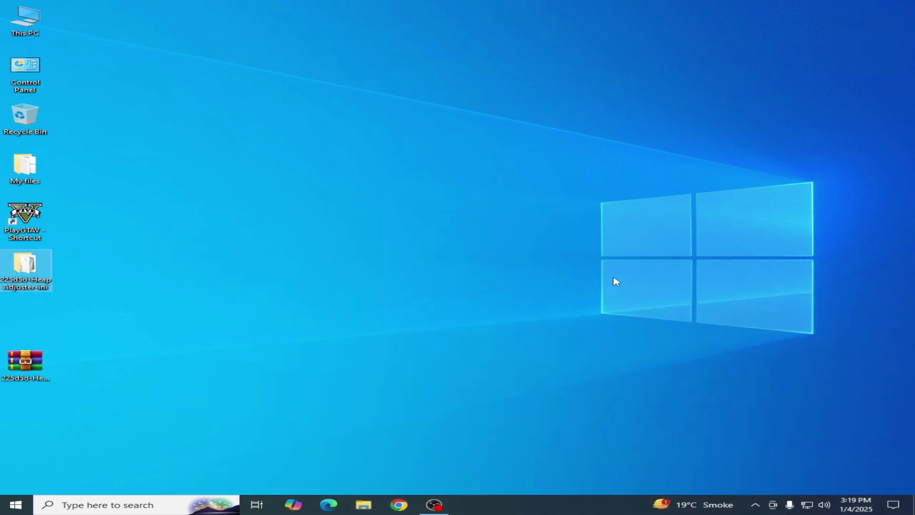
- Open the GTA V install folder from the PlayGTAV shortcut's file location
click(25, 212)
right_click(24, 210)
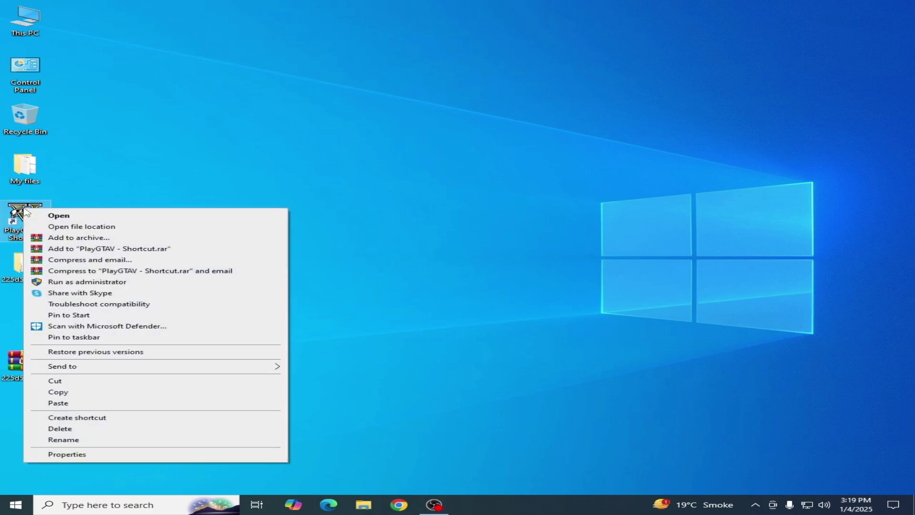
click(78, 228)
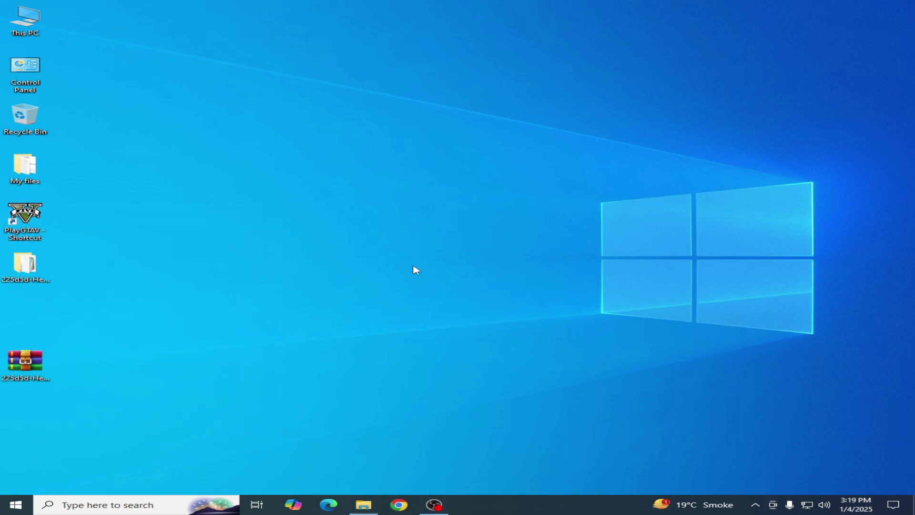
scroll(744, 312, up, 1)
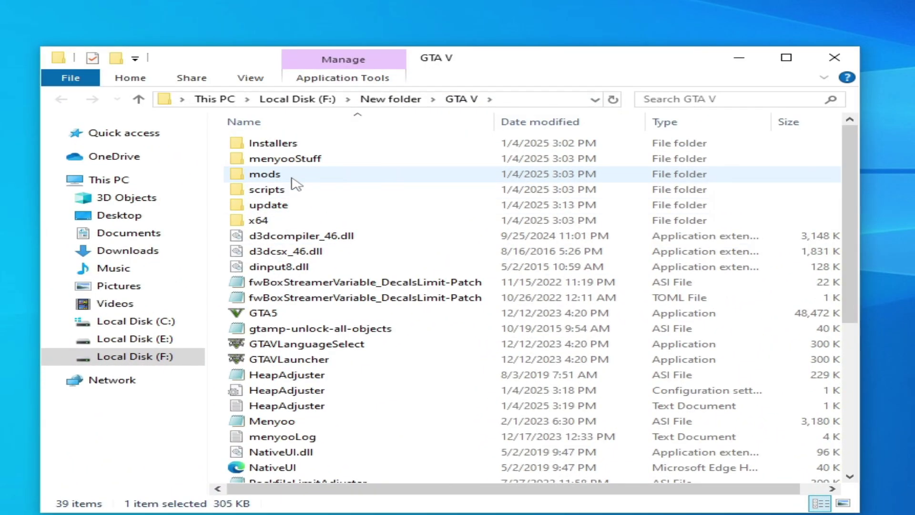
- Delete the modded update.rpf in mods\update, then go back to the GTA V folder
click(292, 223)
double_click(281, 180)
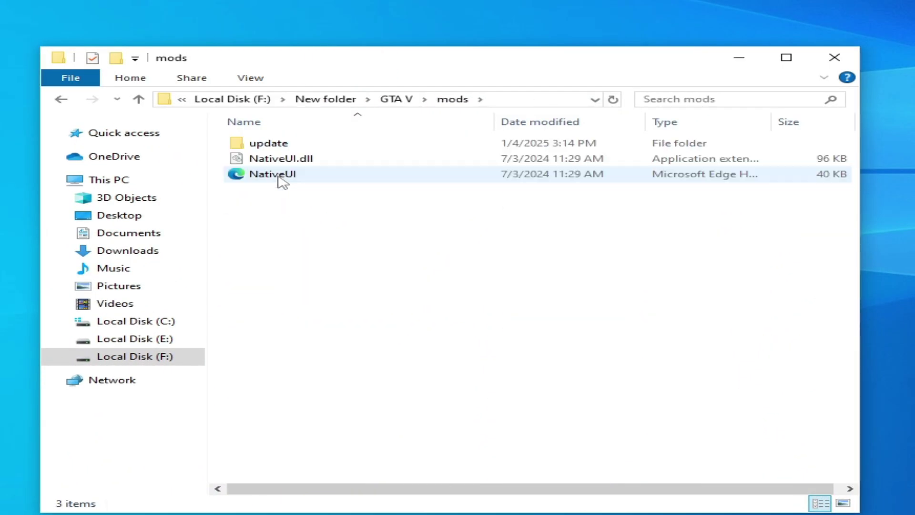
double_click(280, 143)
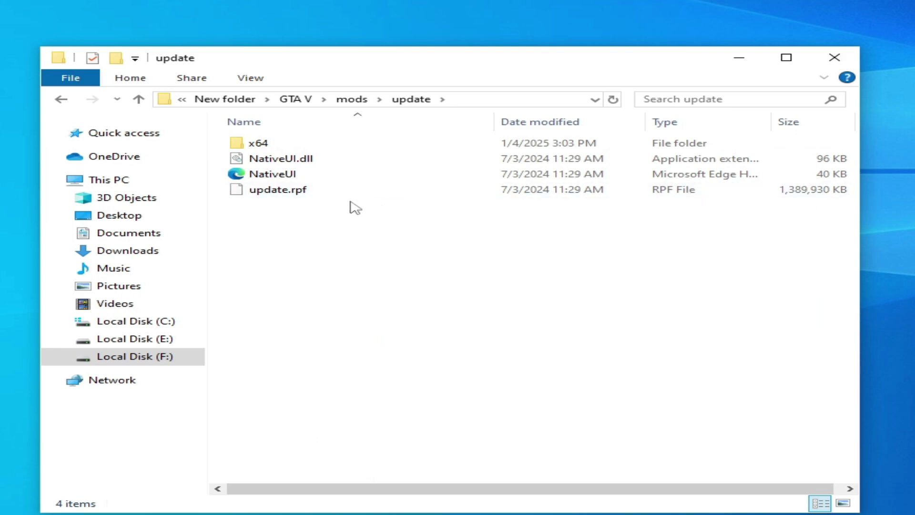
click(287, 191)
right_click(288, 192)
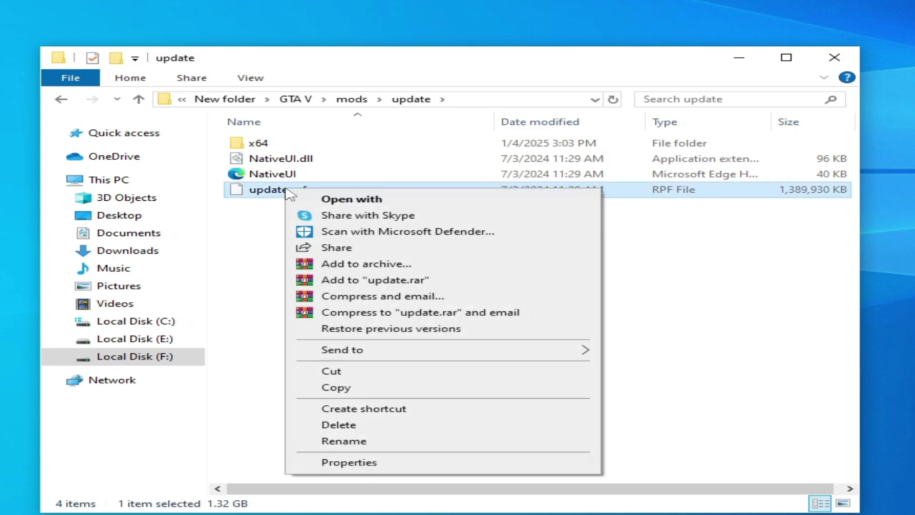
click(328, 426)
click(64, 100)
click(65, 100)
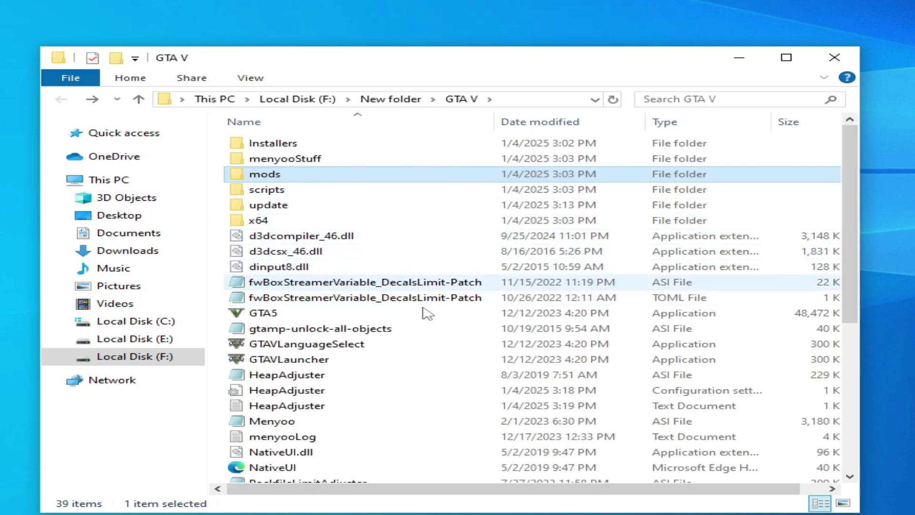
- Copy the original update.rpf from the game's update folder
double_click(267, 205)
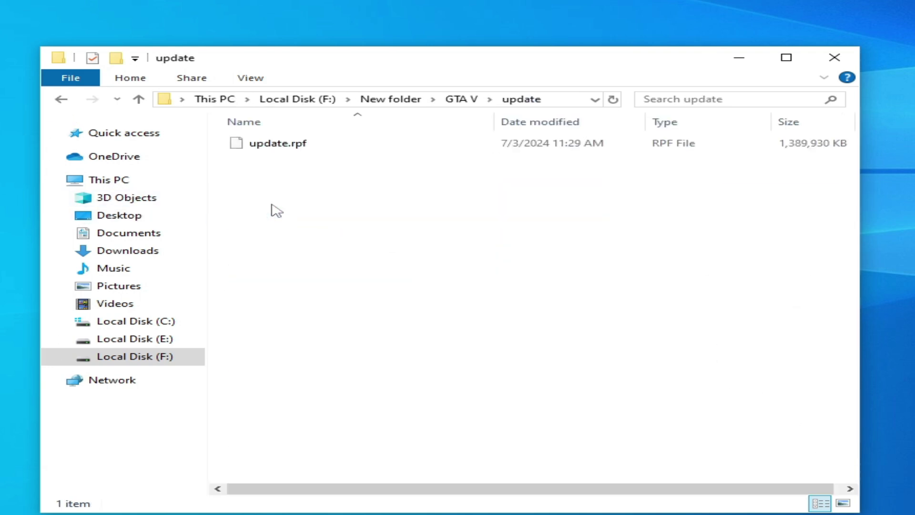
click(293, 144)
right_click(293, 145)
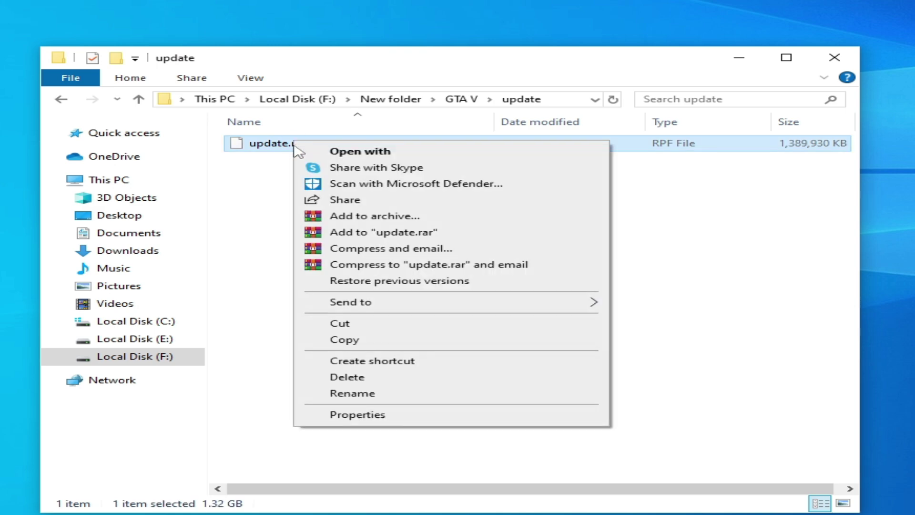
click(351, 342)
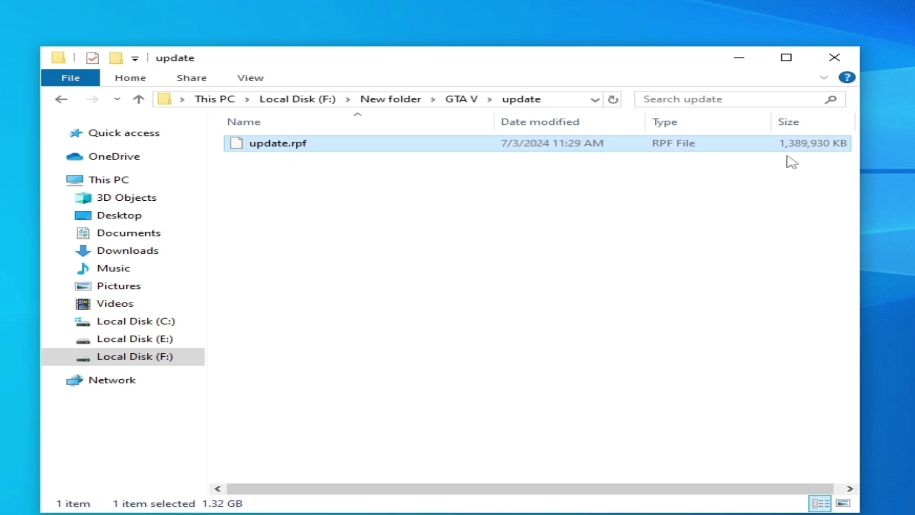
- Paste the copied update.rpf into the mods\update folder
click(67, 100)
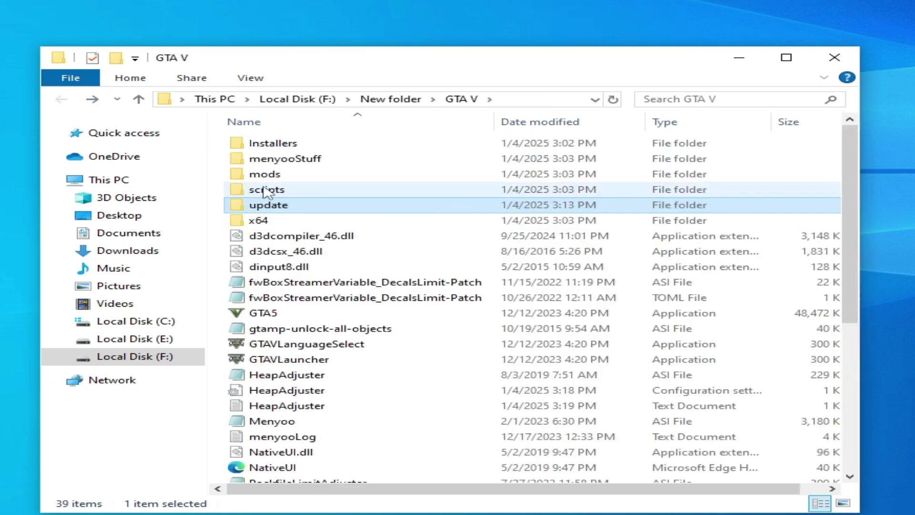
double_click(264, 177)
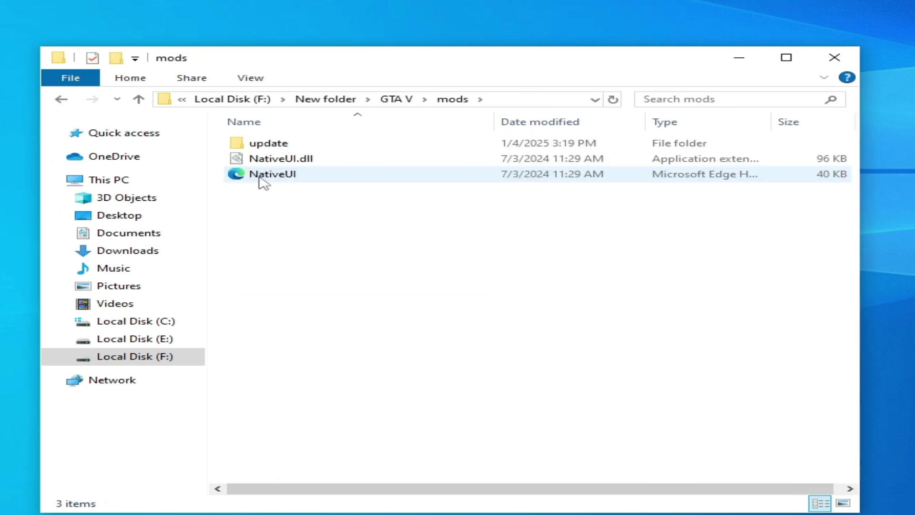
double_click(289, 145)
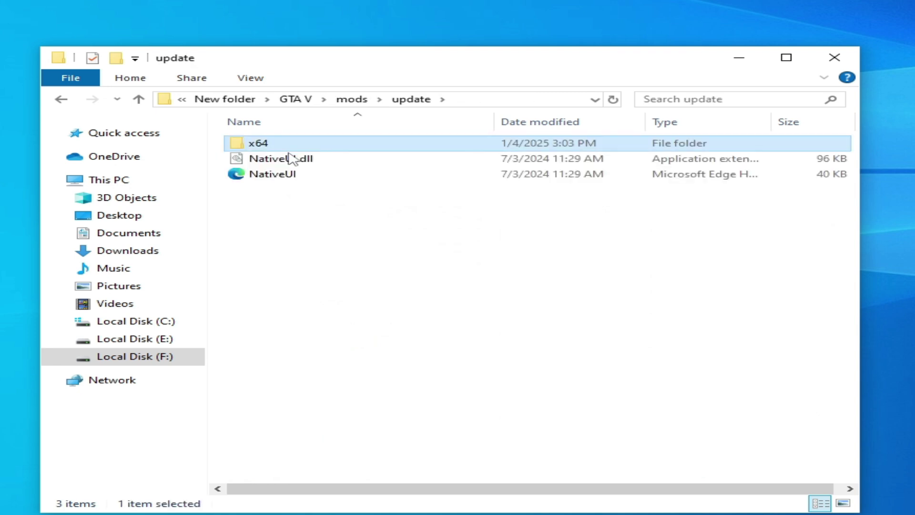
right_click(307, 237)
click(335, 339)
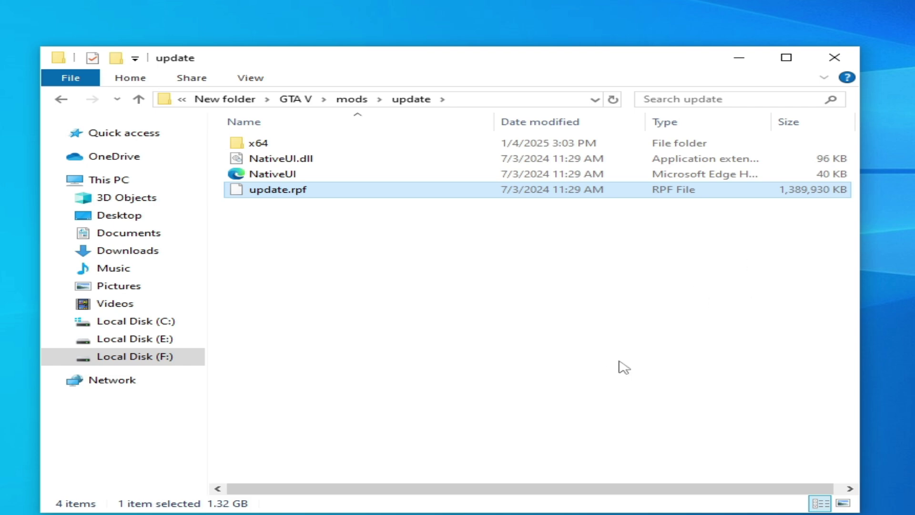
- Return to the GTA V game folder via the PlayGTAV shortcut's file location
click(63, 99)
click(63, 99)
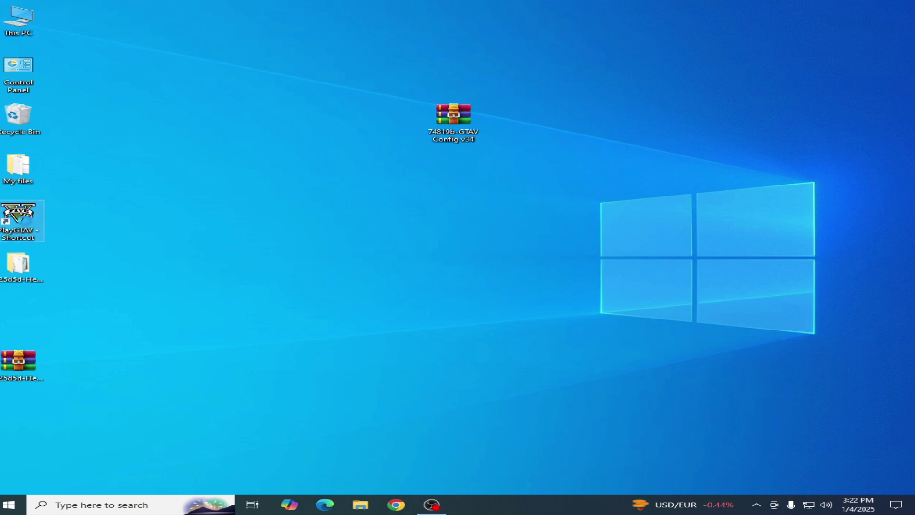
right_click(15, 220)
click(57, 240)
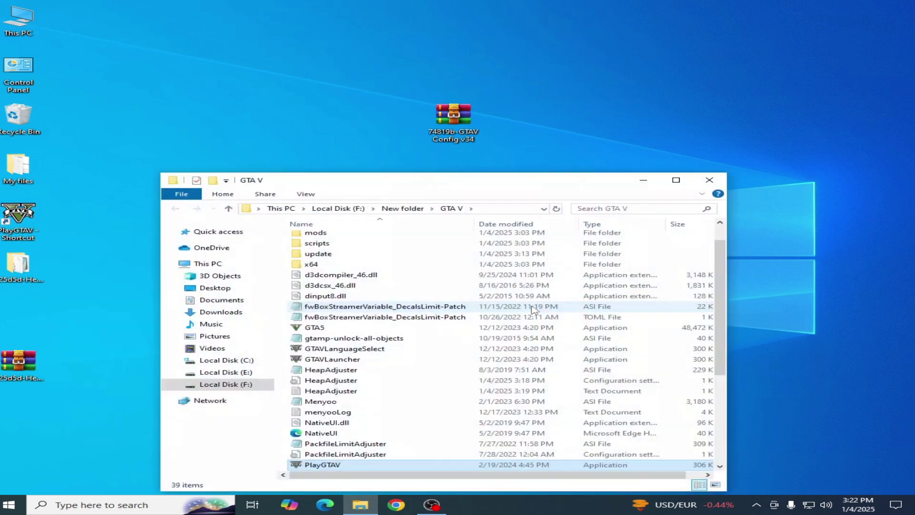
drag(722, 260, 721, 319)
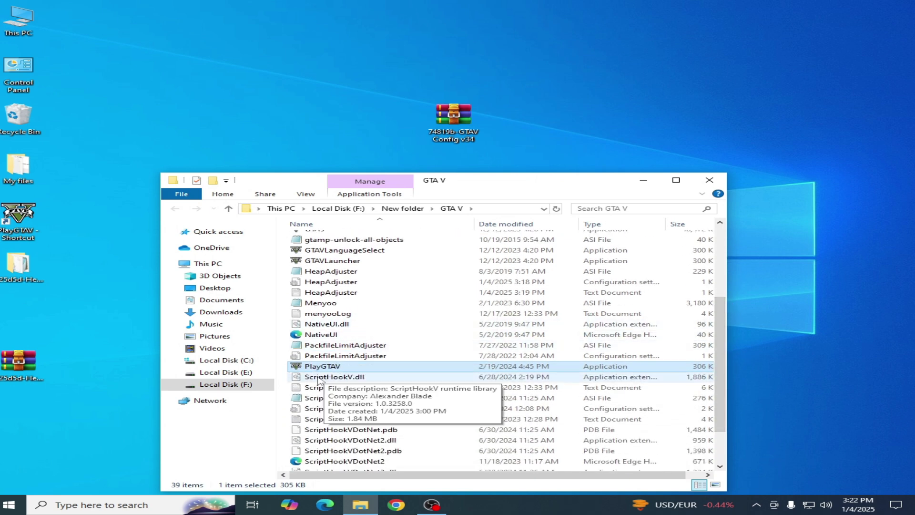
- Check PlayGTAV's properties details, showing version 1.0.0.66, then close them
right_click(323, 367)
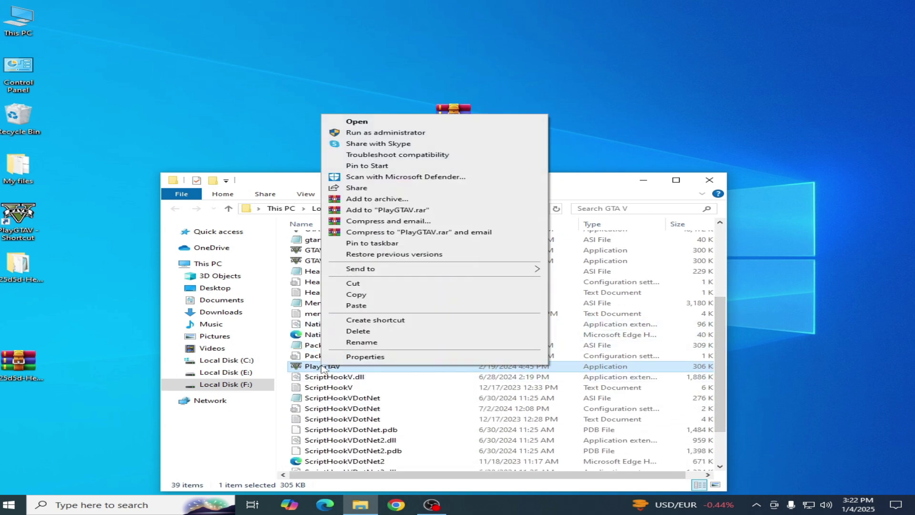
click(365, 357)
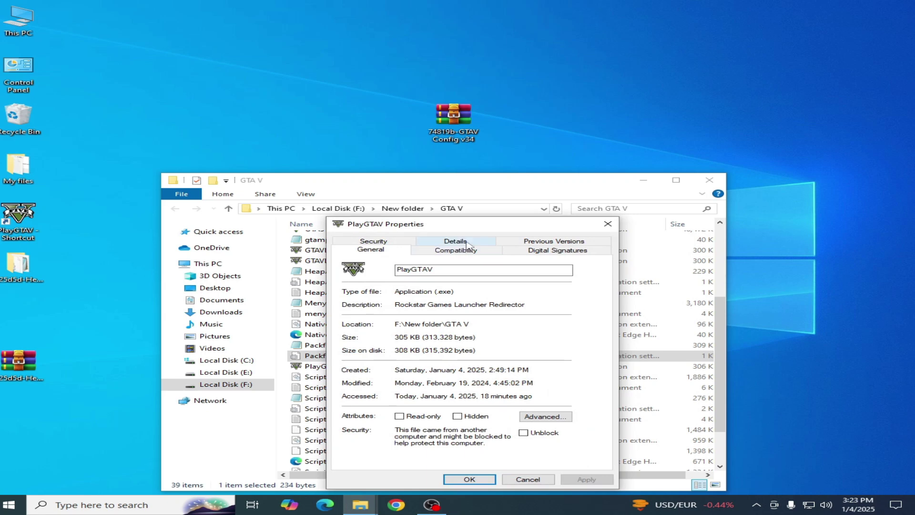
click(468, 243)
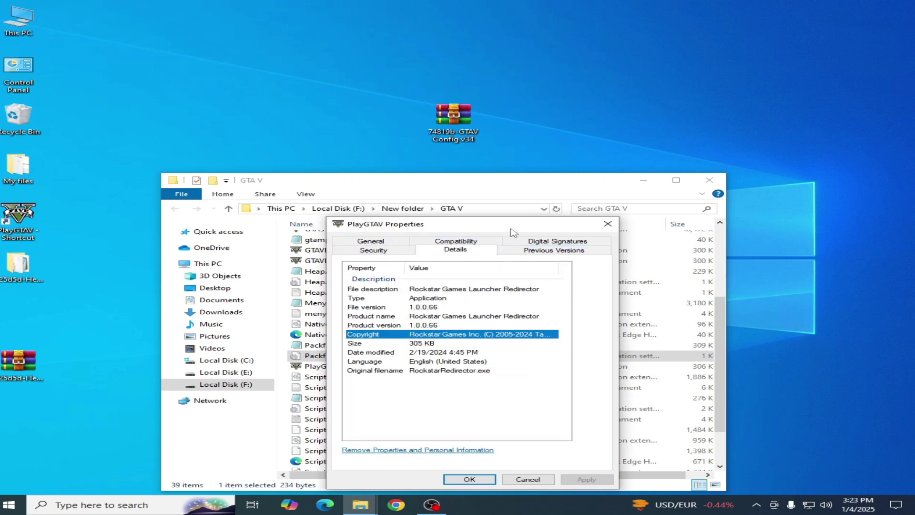
drag(514, 228, 528, 279)
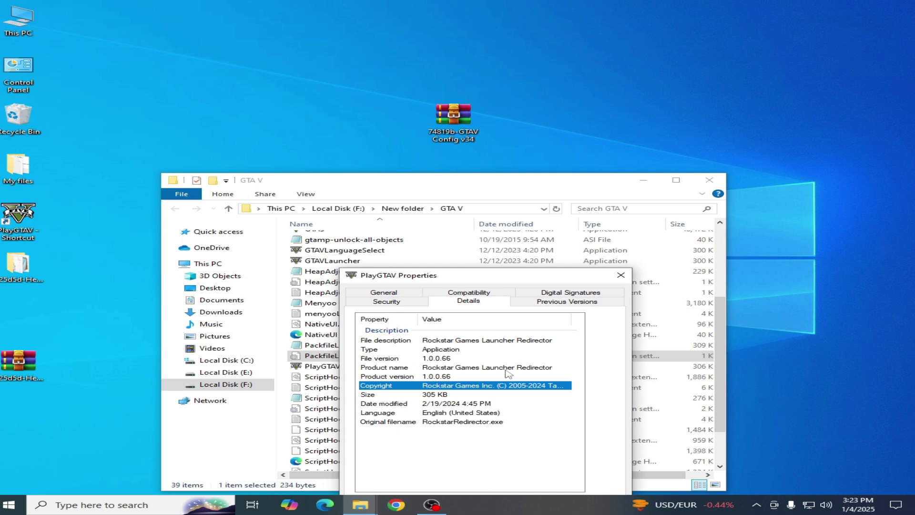
click(621, 275)
- Show GTAVLauncher's properties details, listing file version 1.0.0.61 and size 299 KB
click(352, 262)
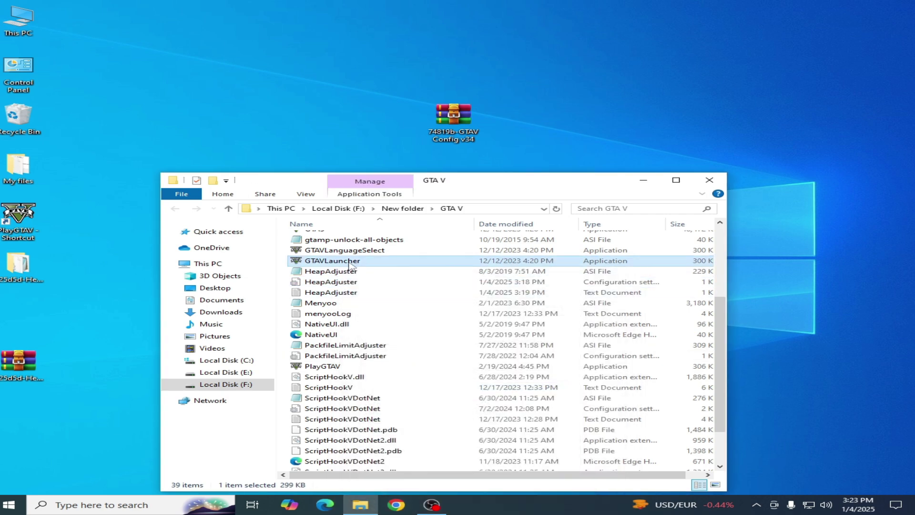
right_click(351, 265)
click(400, 253)
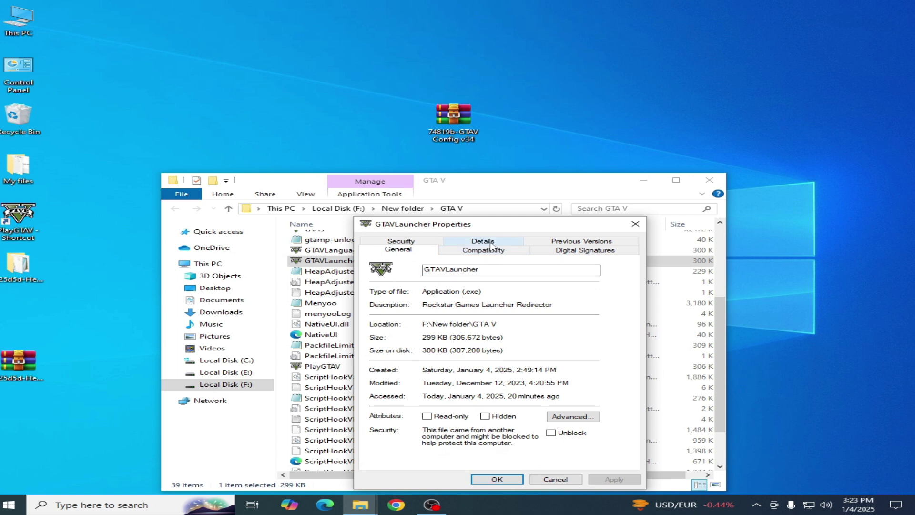
click(484, 241)
click(466, 334)
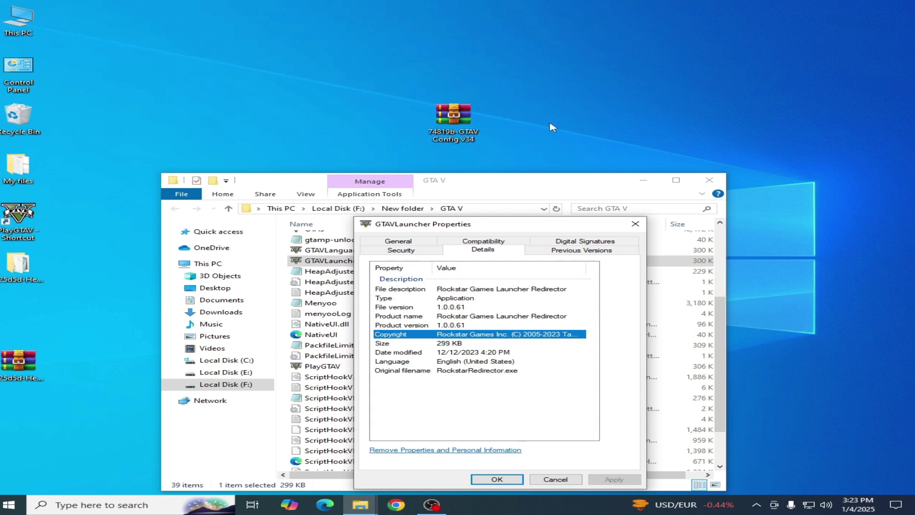
- Extract 74819b-GTAV Config v34 into its own folder and open it, showing Gta Config v34
click(462, 116)
right_click(462, 117)
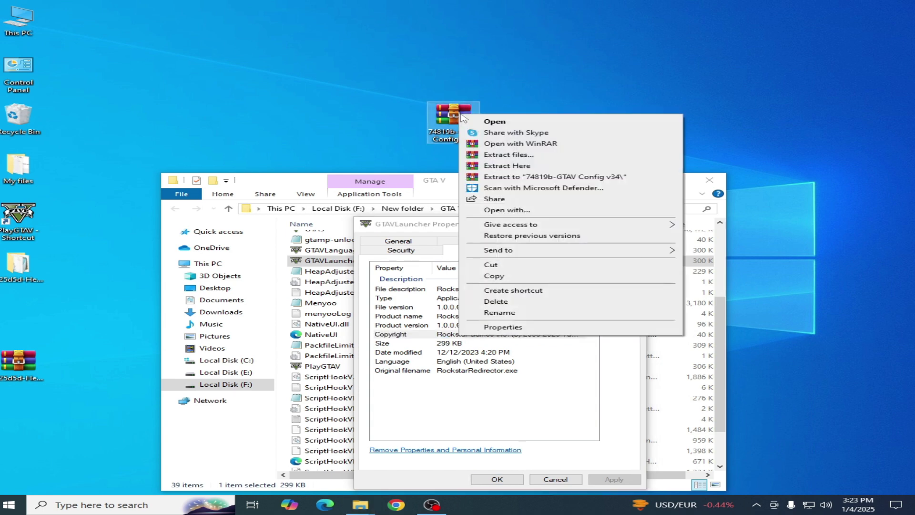
click(502, 177)
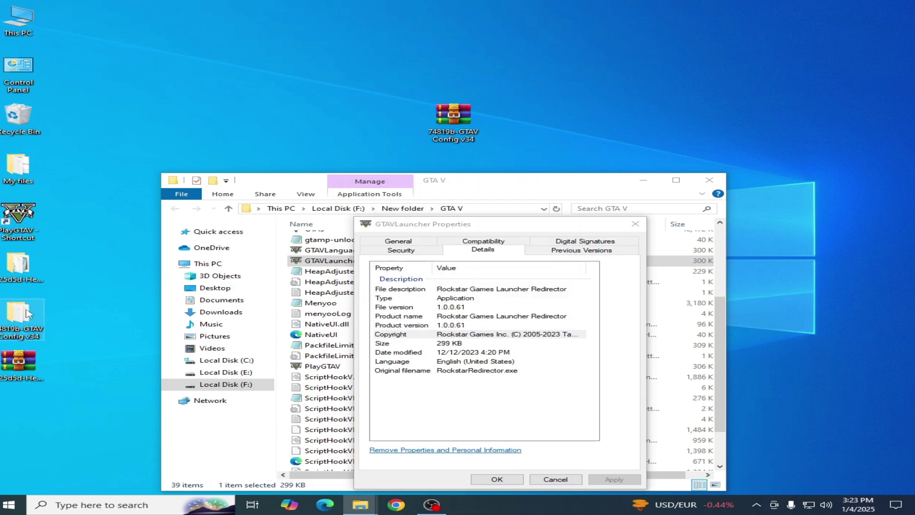
double_click(27, 315)
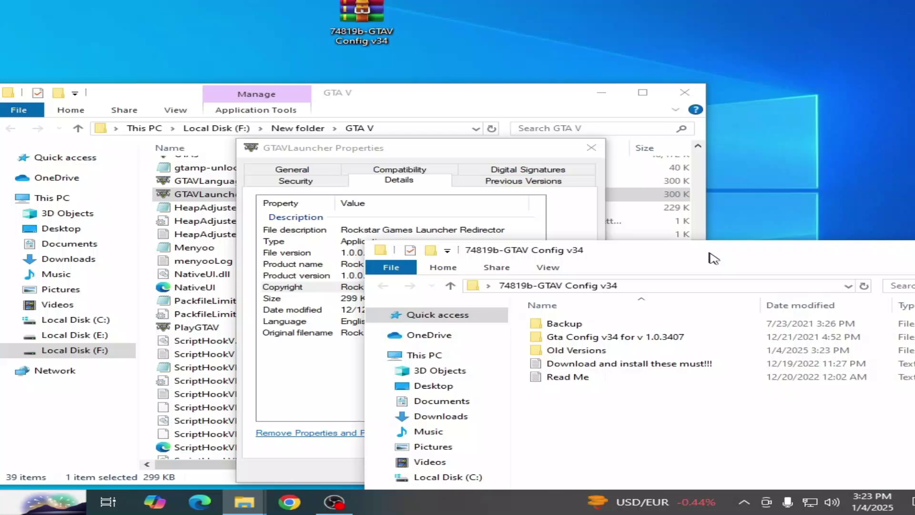
drag(713, 258, 743, 316)
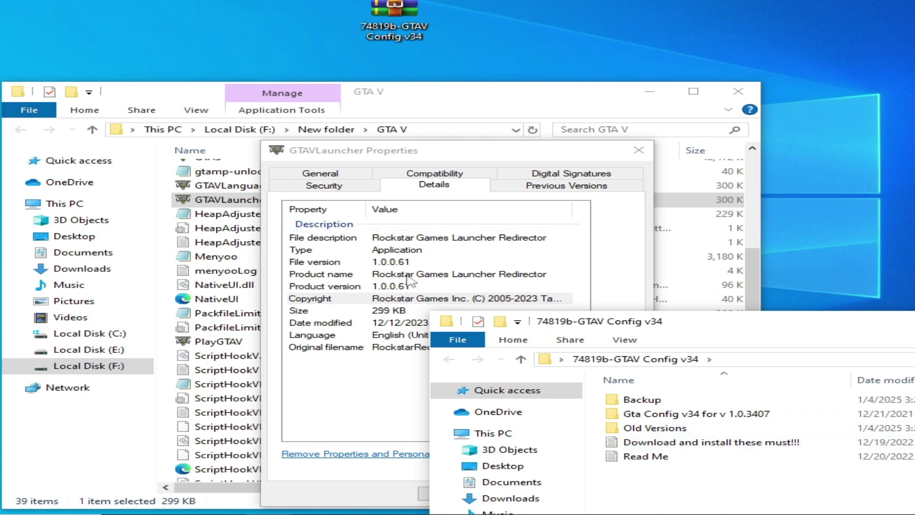
- Navigate Old Versions > Gta Config v31 for v 1.0.29 > For More Mods > Stock Traffic (Means Gta base)
double_click(672, 428)
drag(850, 320, 523, 157)
drag(852, 267, 863, 427)
drag(525, 157, 615, 355)
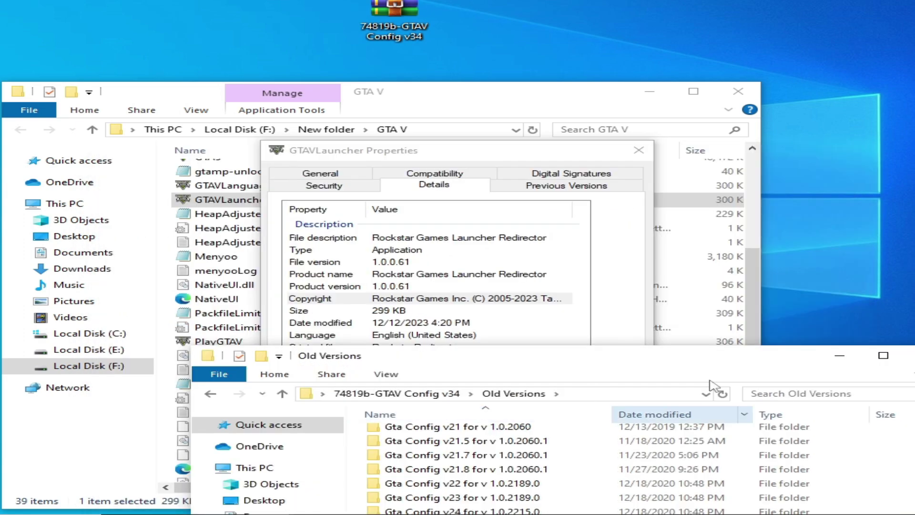
drag(493, 359, 449, 154)
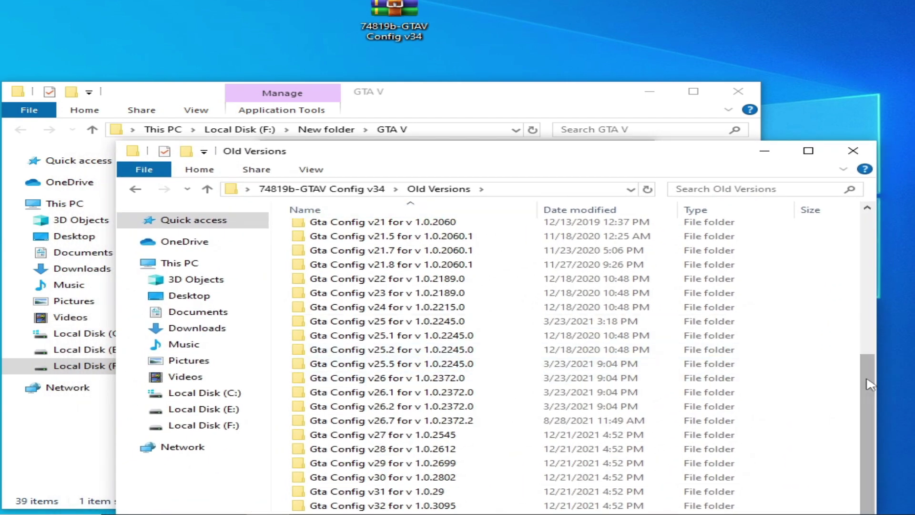
double_click(373, 492)
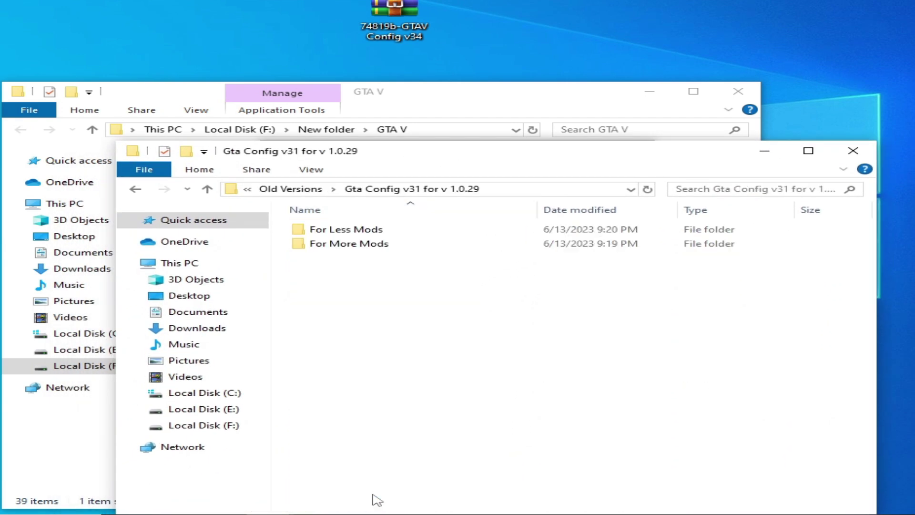
double_click(345, 244)
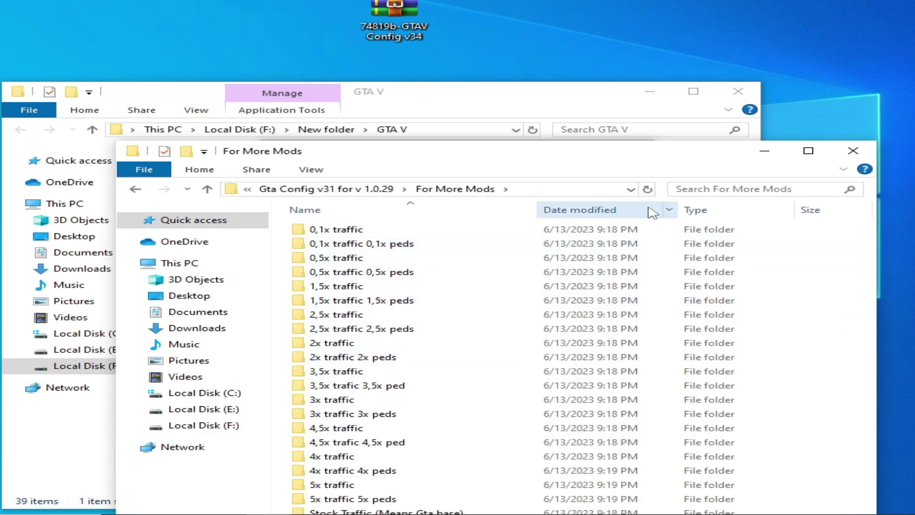
drag(541, 157, 564, 104)
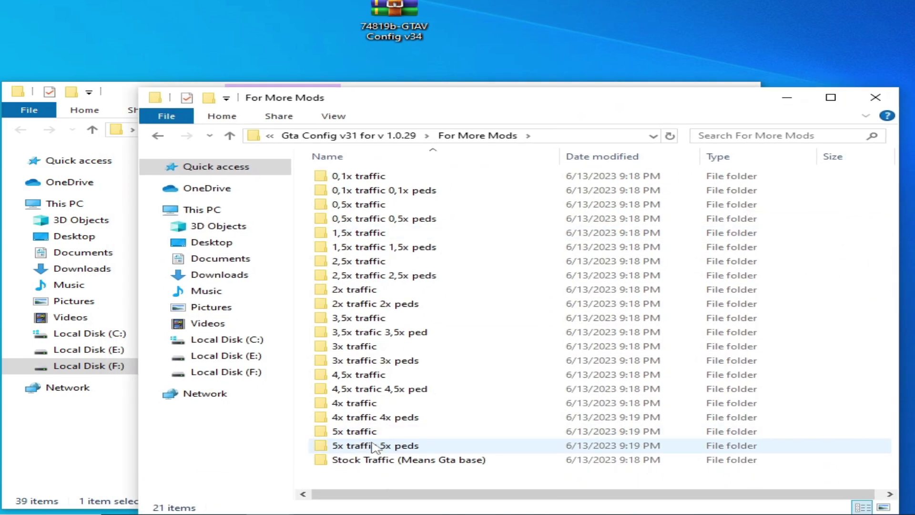
double_click(361, 460)
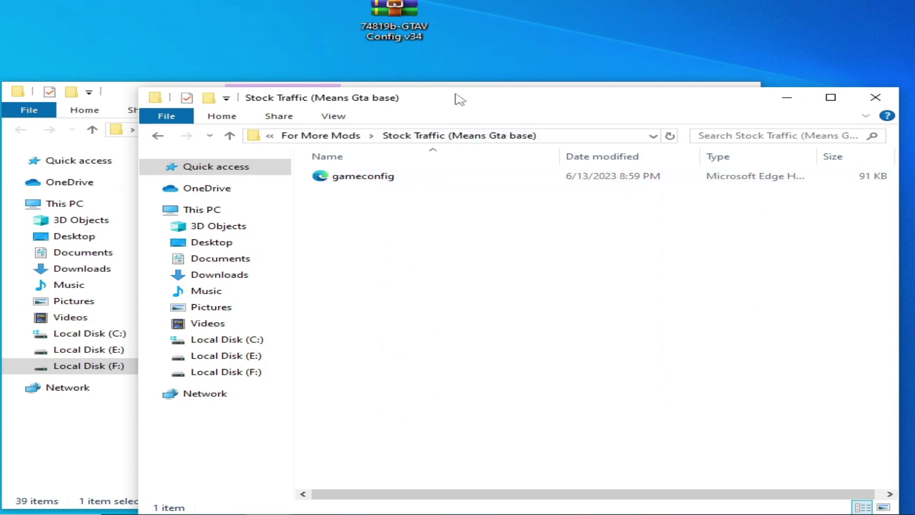
- Move the Stock Traffic (Means Gta base) folder window down and to the right
drag(457, 96, 580, 258)
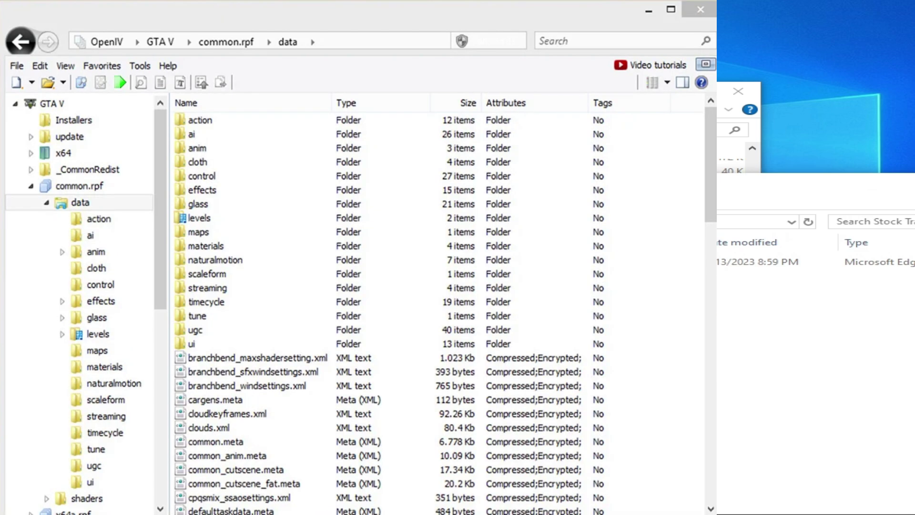